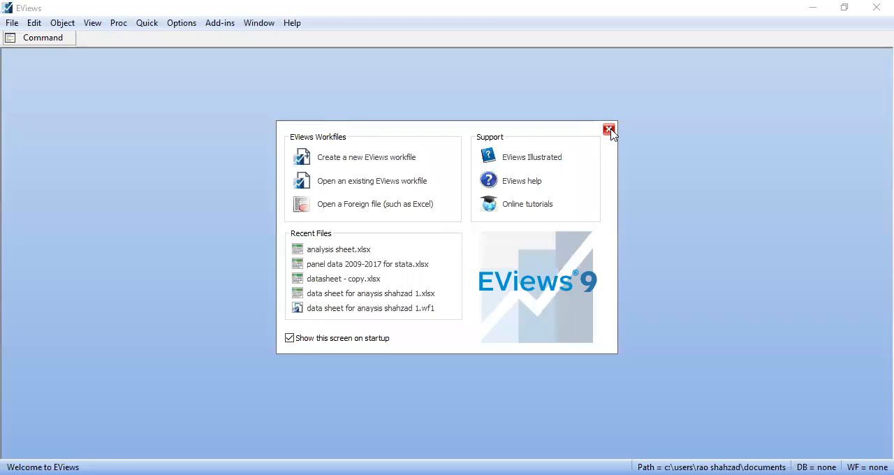
# Dismiss the startup prompts without registering components and create an Unstructured / Undated workfile with 48 observations
pyautogui.click(609, 130)
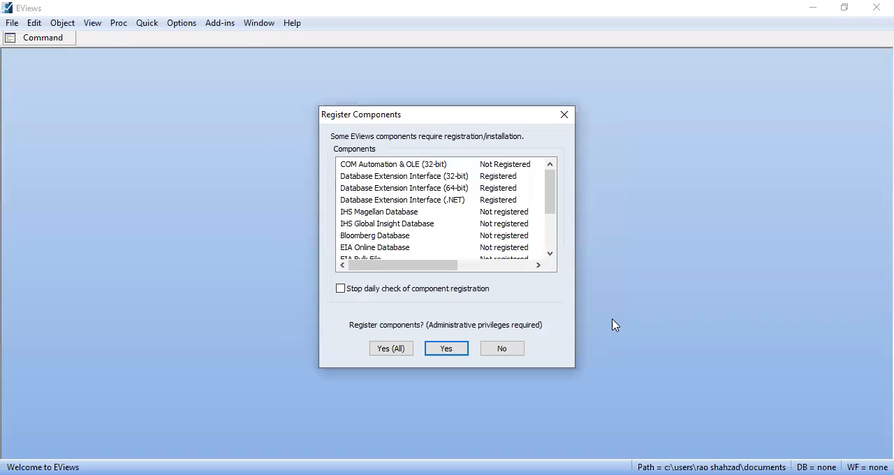
pyautogui.click(493, 349)
pyautogui.click(12, 23)
pyautogui.moveTo(26, 44)
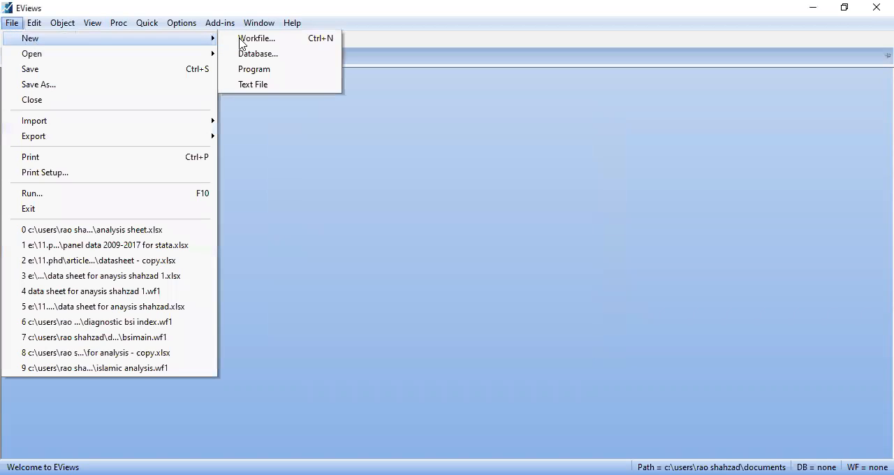
pyautogui.click(302, 41)
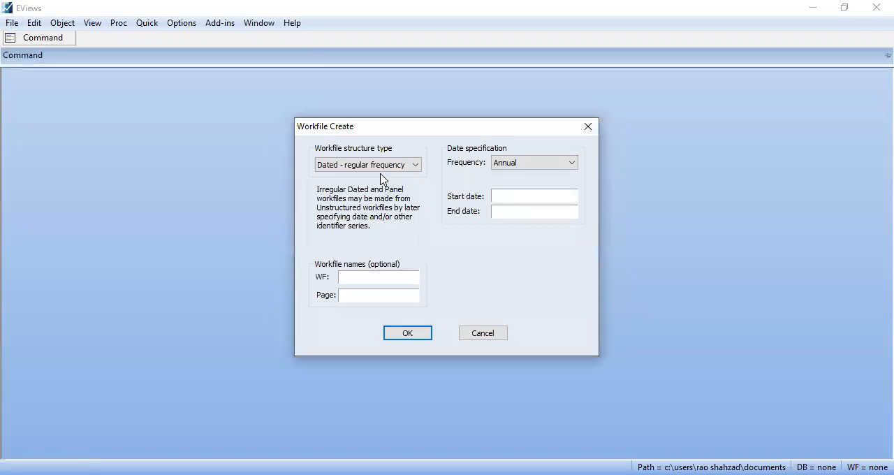
pyautogui.click(397, 171)
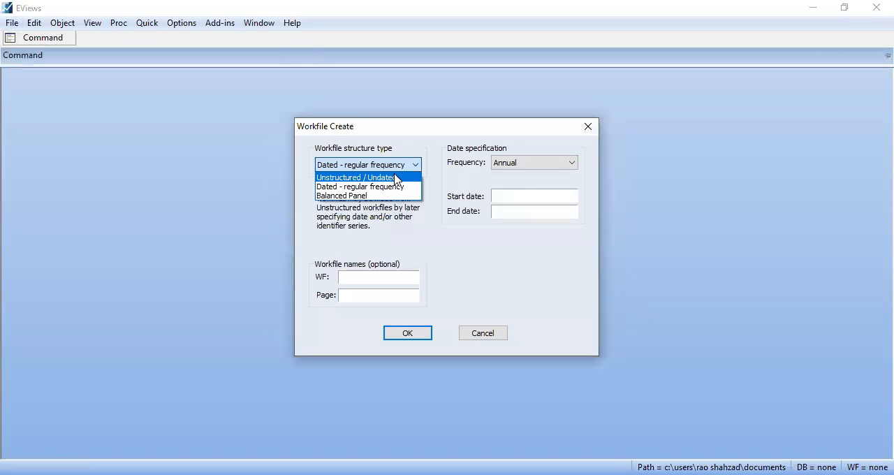
pyautogui.click(396, 179)
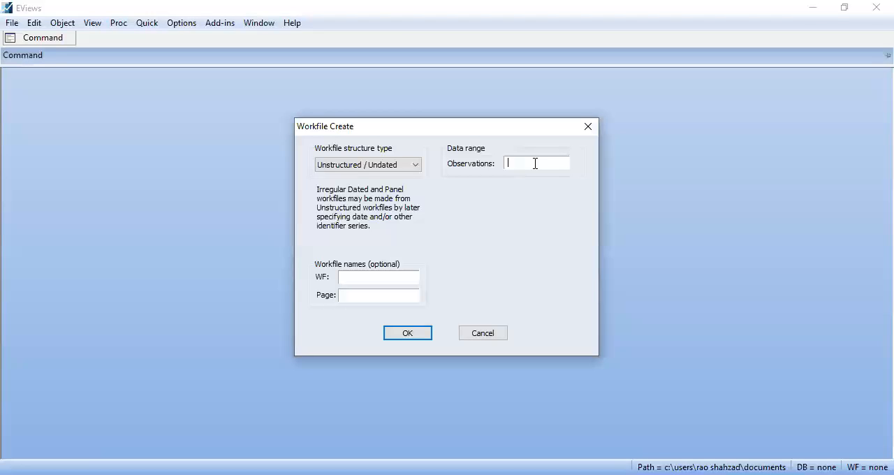
pyautogui.click(655, 474)
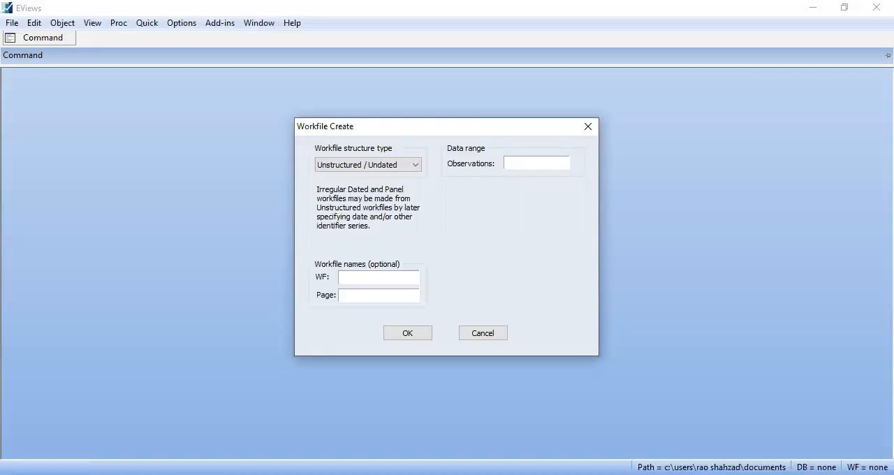
pyautogui.write('48')
pyautogui.click(420, 333)
pyautogui.click(327, 70)
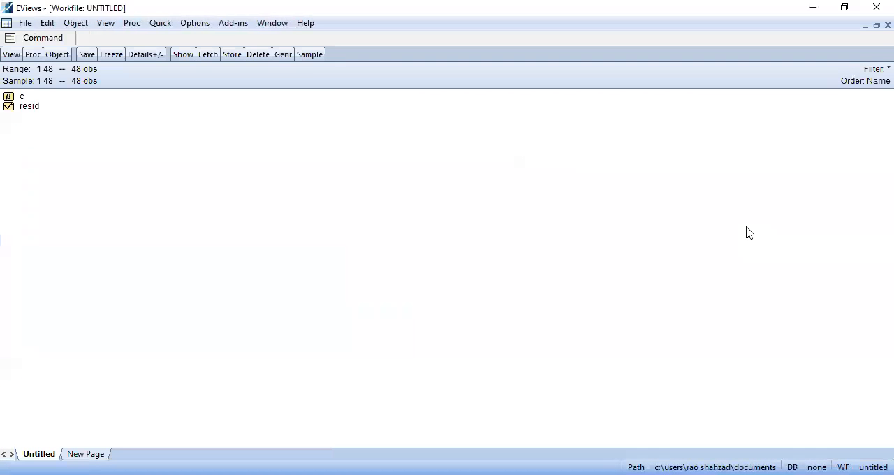
# Open an empty group for editing series and paste the three copied data columns starting at its first cell
pyautogui.click(159, 27)
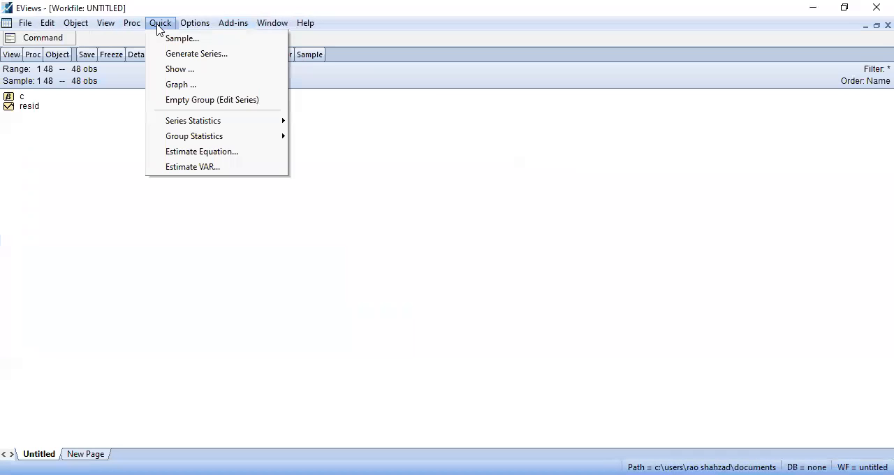
pyautogui.click(194, 102)
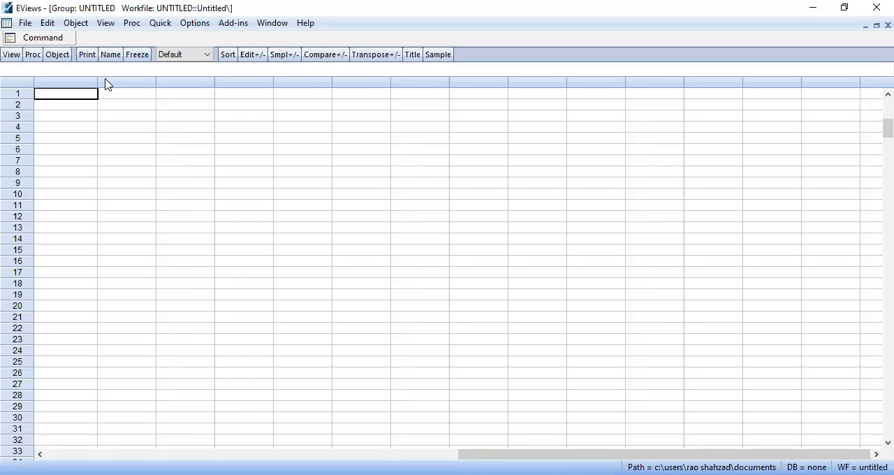
pyautogui.click(705, 474)
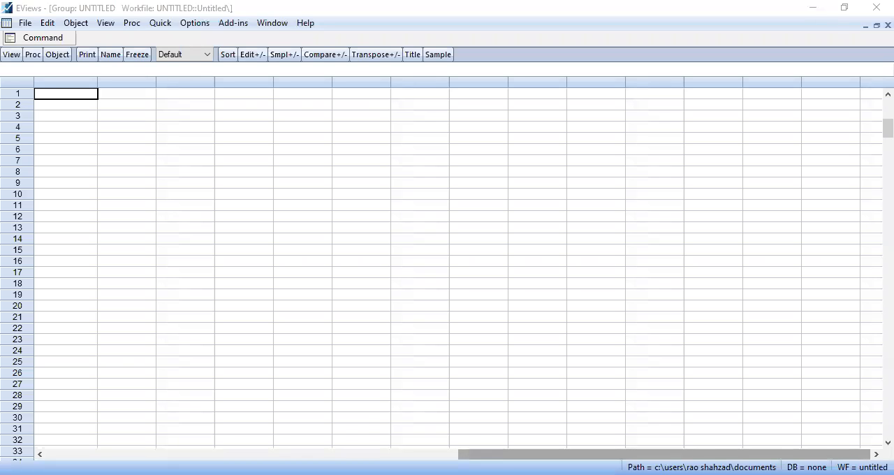
pyautogui.moveTo(318, 440); pyautogui.dragTo(317, 440)
pyautogui.click(81, 99)
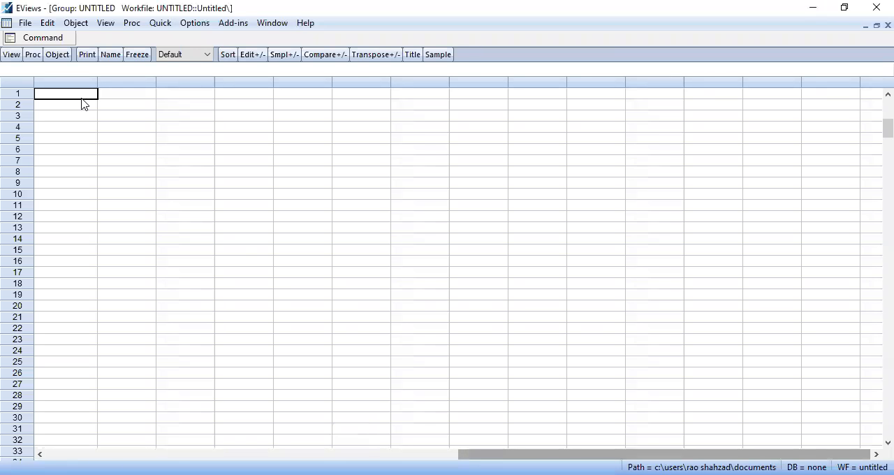
pyautogui.hotkey('ctrl', 'v')
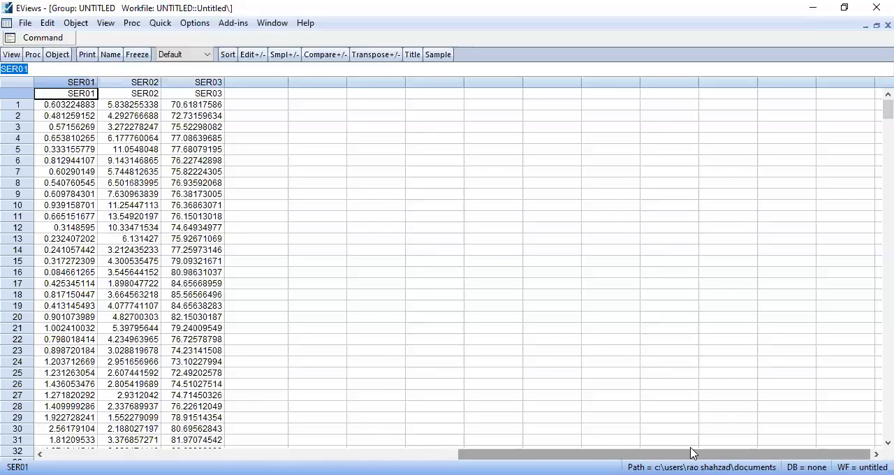
# Name the three pasted series FDI, INF and DOMES in column order
pyautogui.write('FDI')
pyautogui.press('Return')
pyautogui.press('Return')
pyautogui.write('INF')
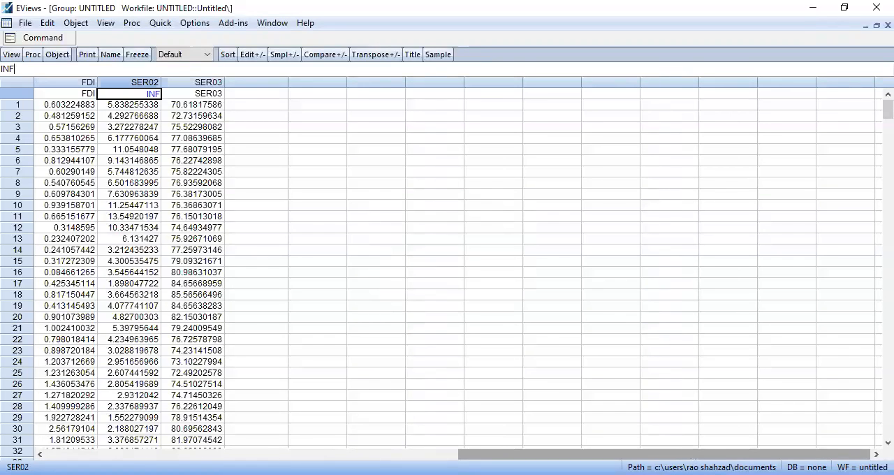
pyautogui.press('Return')
pyautogui.write('So')
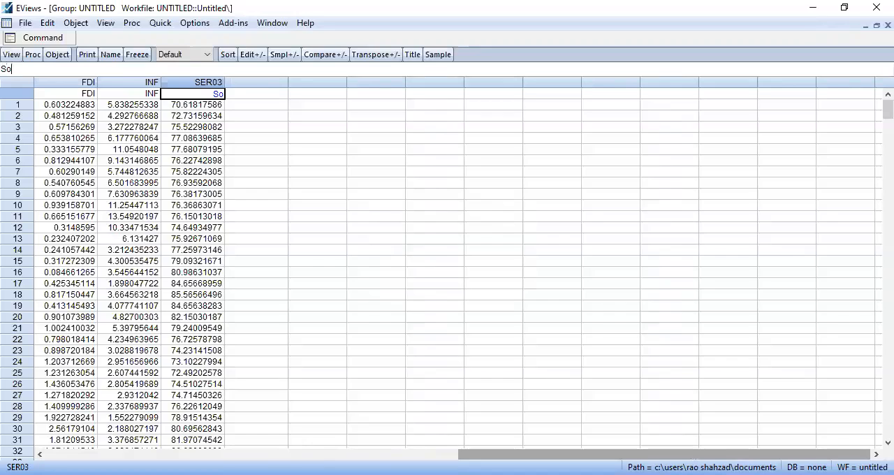
pyautogui.press('BackSpace')
pyautogui.press('BackSpace')
pyautogui.write('Domes')
pyautogui.press('BackSpace')
pyautogui.press('BackSpace')
pyautogui.press('BackSpace')
pyautogui.write('mes')
pyautogui.press('Return')
# Close the untitled group and confirm its deletion to return to the workfile
pyautogui.click(414, 275)
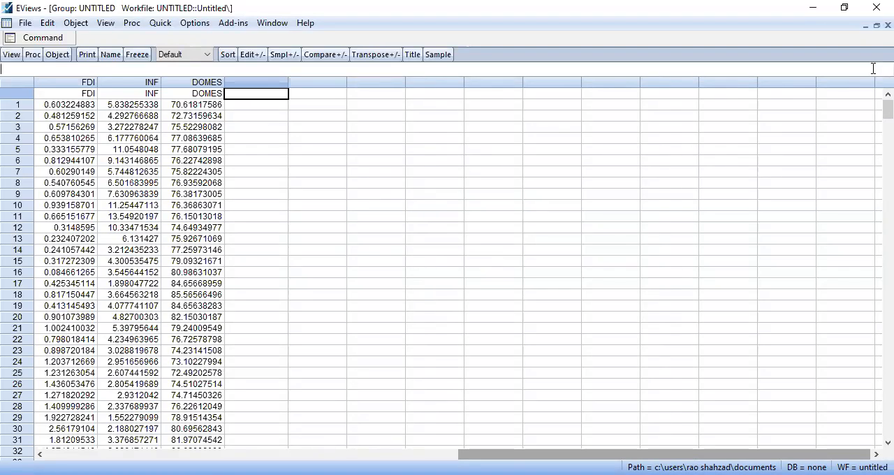
pyautogui.click(888, 25)
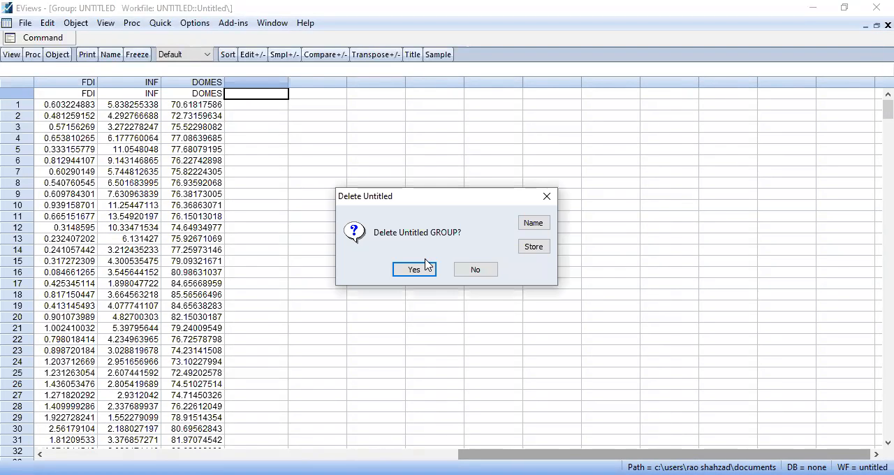
pyautogui.click(428, 266)
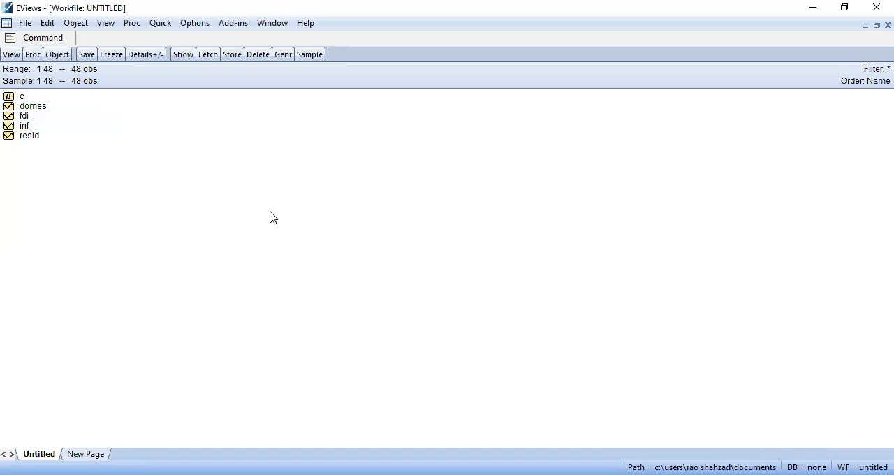
# Open the series fdi, inf and domes together as a group
pyautogui.keyDown('ctrl'); pyautogui.click(30, 109); pyautogui.keyUp('ctrl')
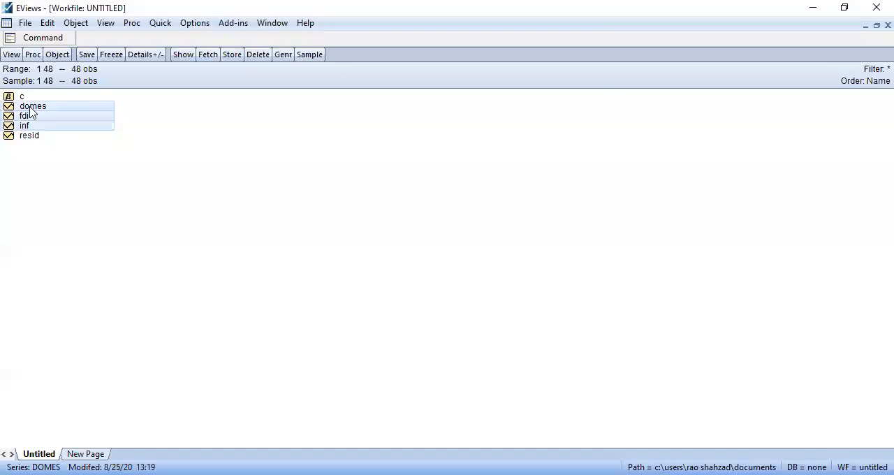
pyautogui.rightClick(30, 111)
pyautogui.moveTo(74, 116)
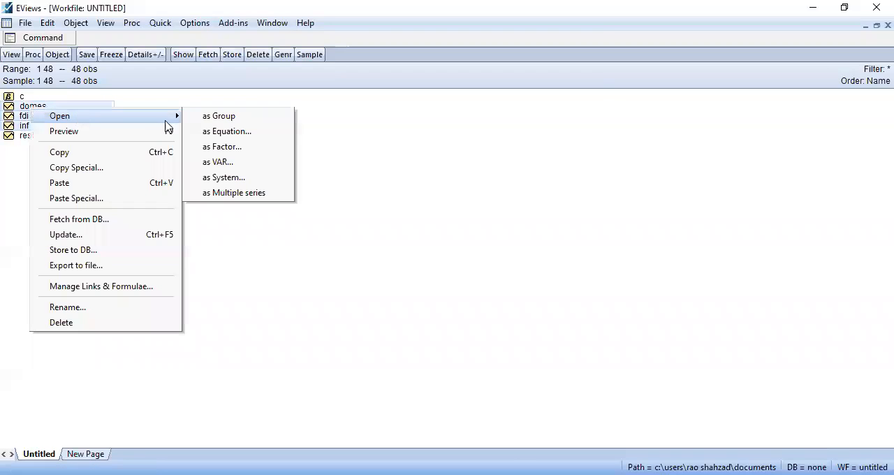
pyautogui.click(214, 123)
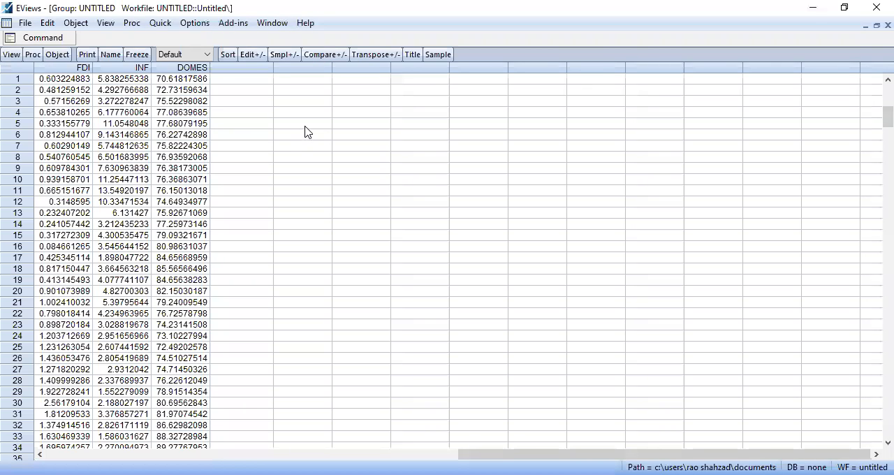
# Compute common-sample descriptive statistics for the series fdi, inf and domes
pyautogui.click(160, 23)
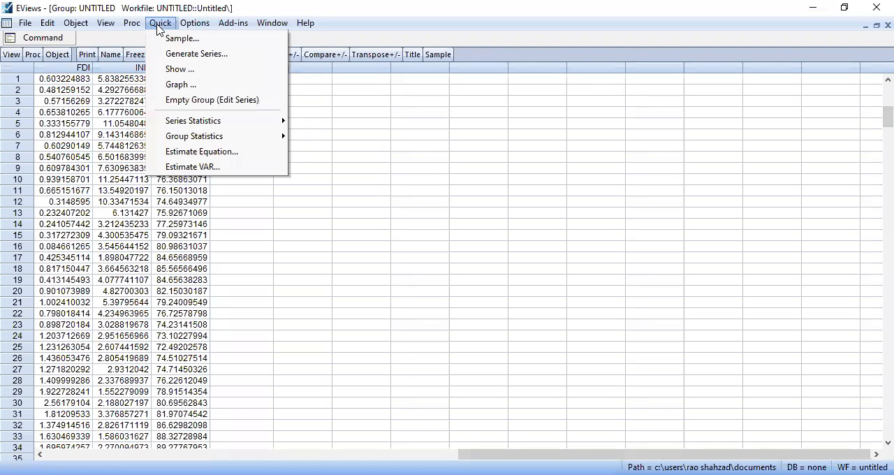
pyautogui.moveTo(220, 125)
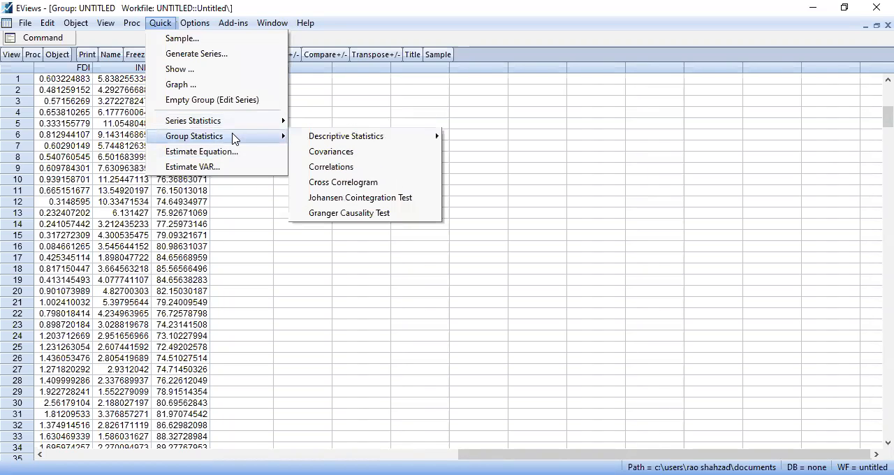
pyautogui.moveTo(370, 137)
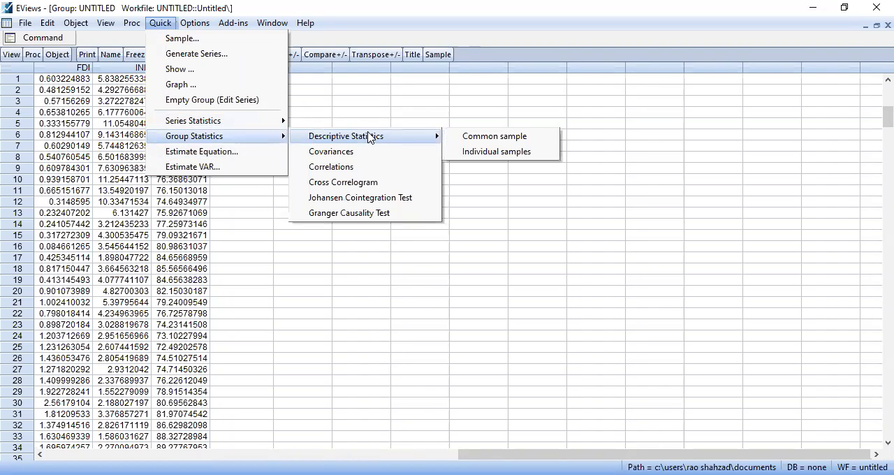
pyautogui.click(472, 143)
pyautogui.click(419, 294)
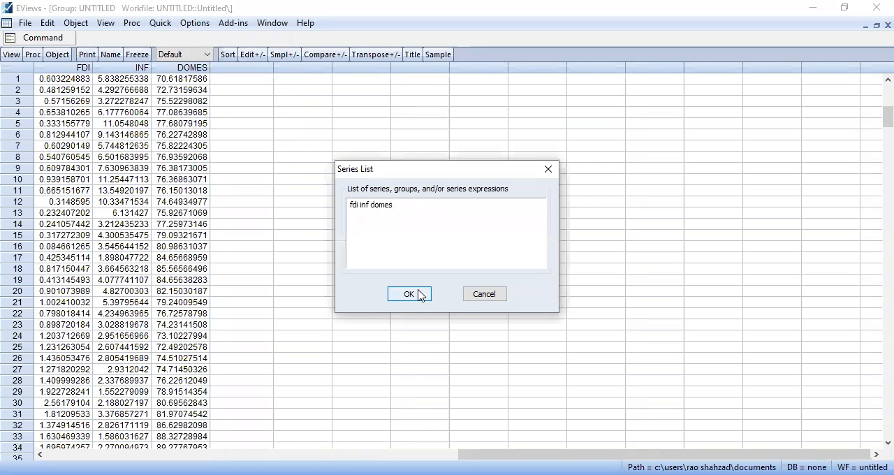
pyautogui.click(418, 274)
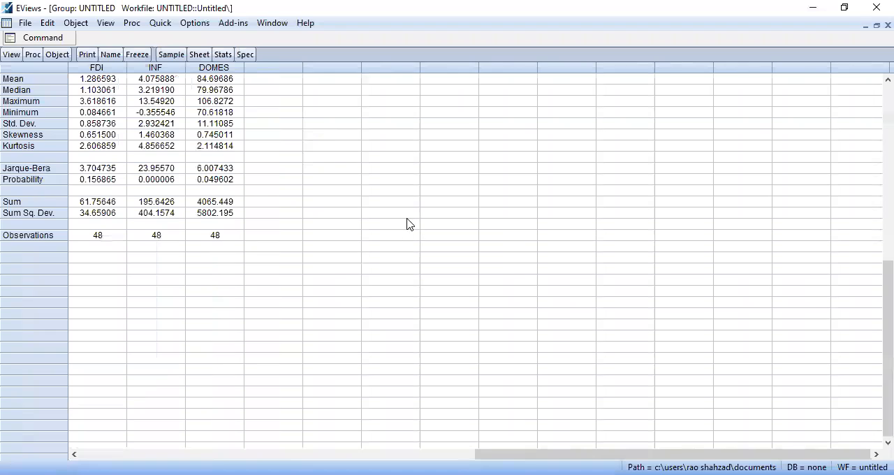
# Copy the whole descriptive statistics table as text with the numbers as displayed
pyautogui.click(53, 67)
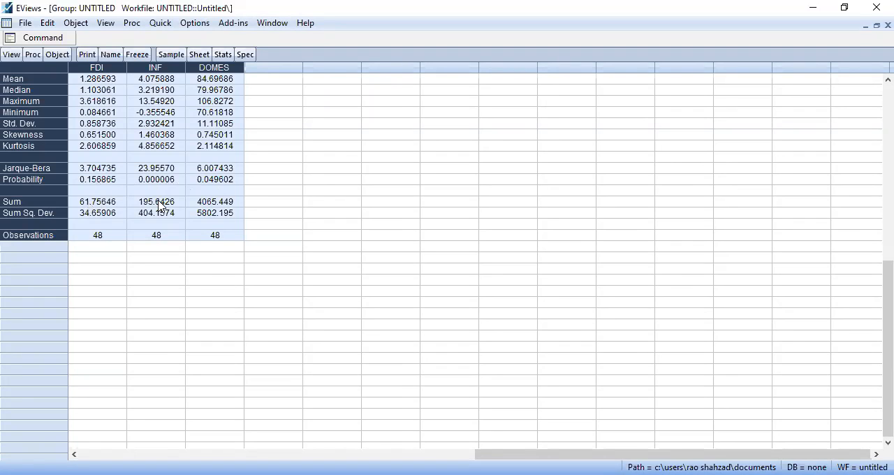
pyautogui.hotkey('ctrl', 'c')
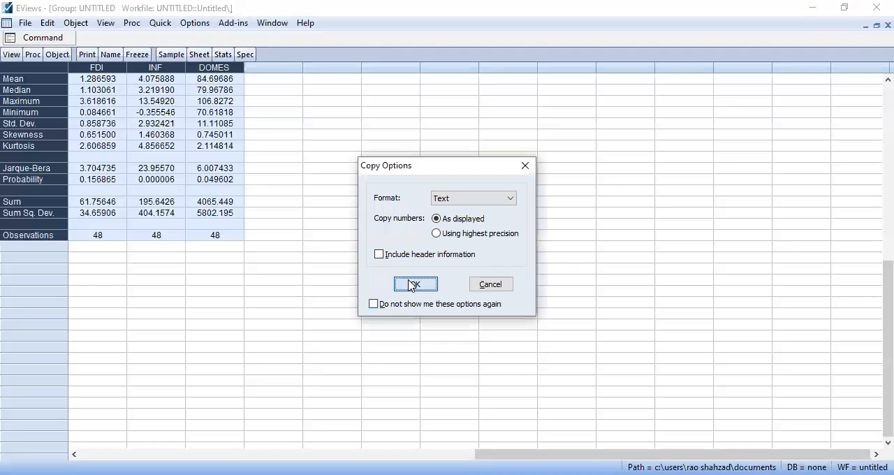
pyautogui.click(419, 286)
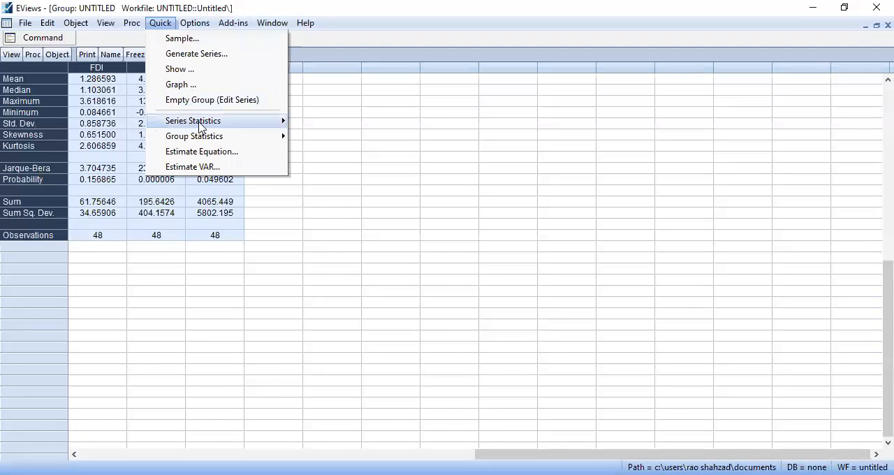
# Generate the correlation matrix for FDI, INF and DOMES from the group statistics
pyautogui.moveTo(199, 126)
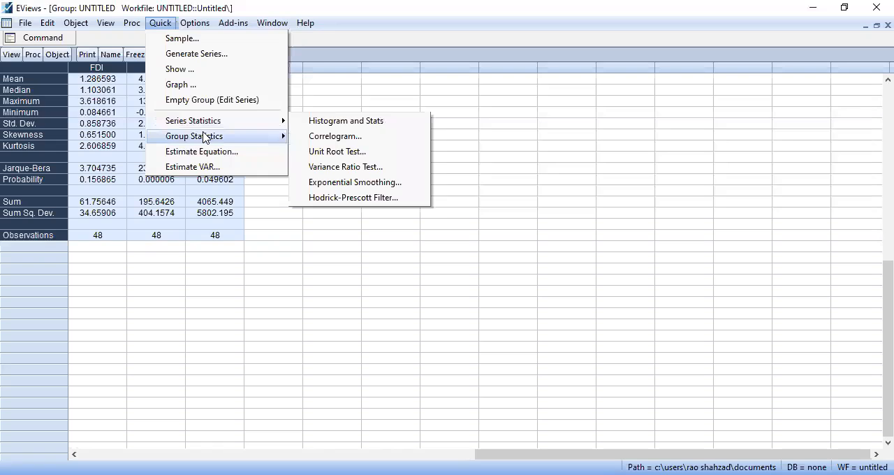
pyautogui.click(401, 168)
pyautogui.click(419, 294)
pyautogui.click(424, 269)
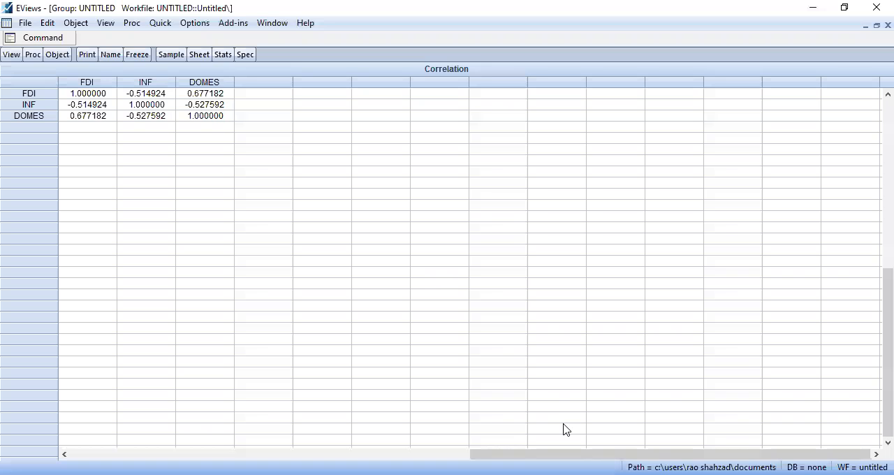
# Write an on-screen note beside the correlation matrix reading "if correlationis greater than 0.9 than multi exist otherwise not"
pyautogui.hotkey('alt', 'Tab')
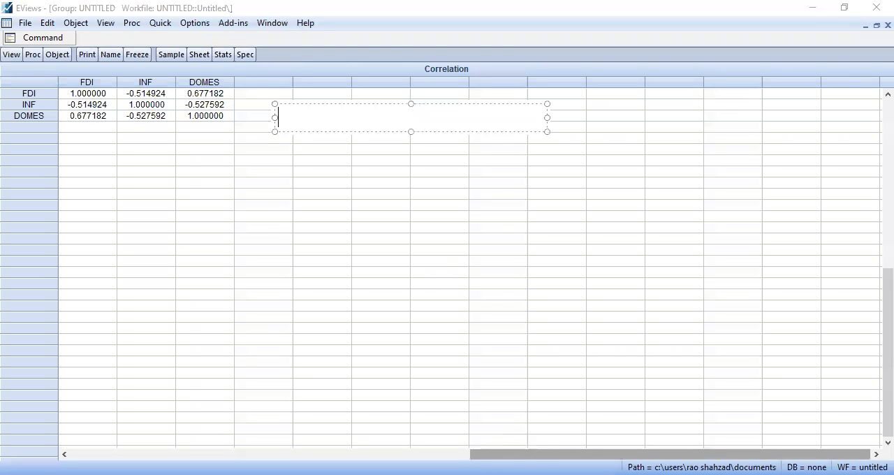
pyautogui.write('if c')
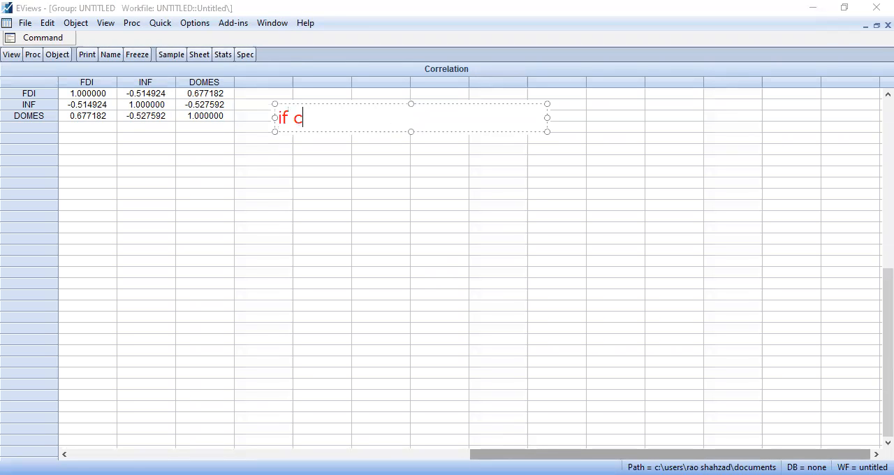
pyautogui.write('orrelation')
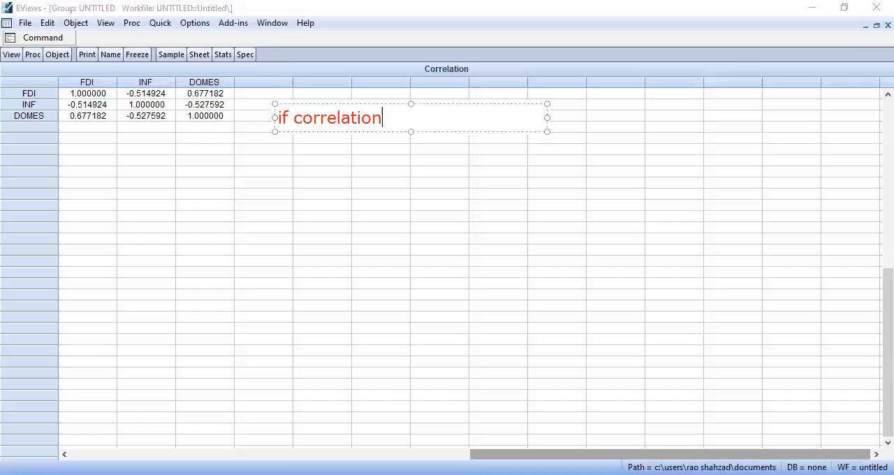
pyautogui.write('is  greate')
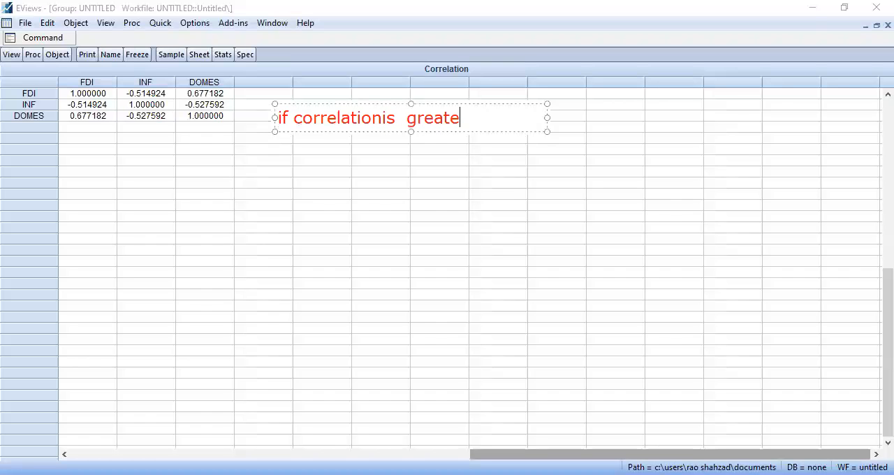
pyautogui.write('r than 0.9 than mu')
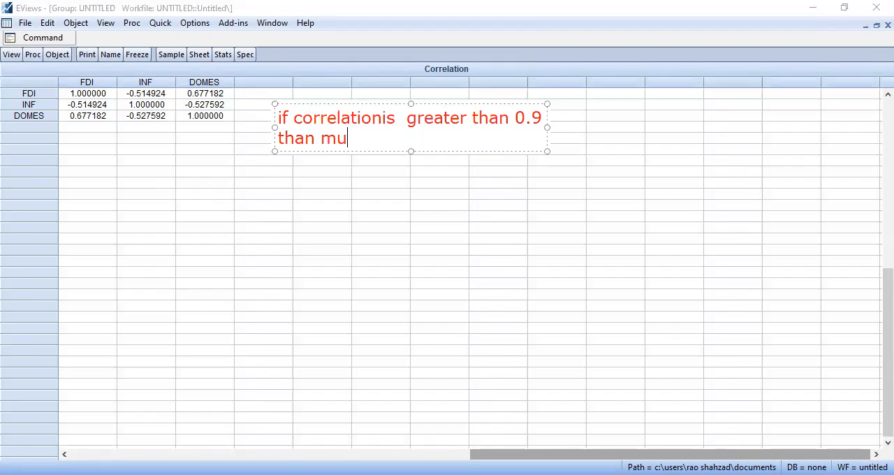
pyautogui.write('lti exis')
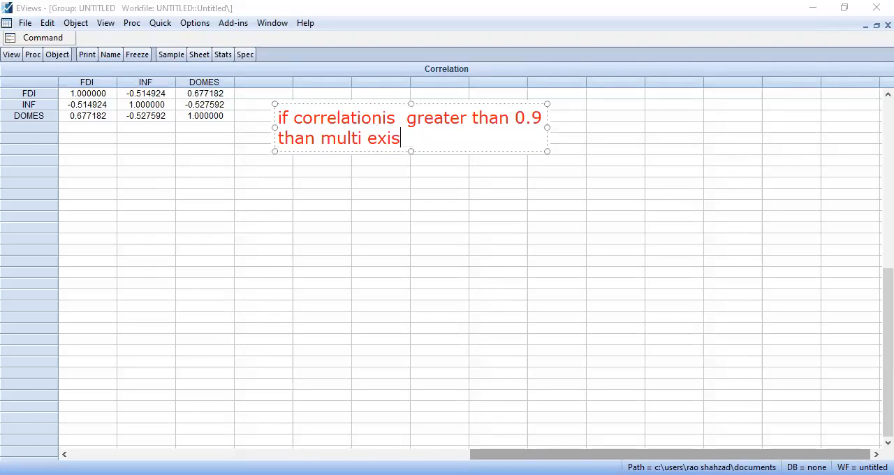
pyautogui.write('t otherwise not')
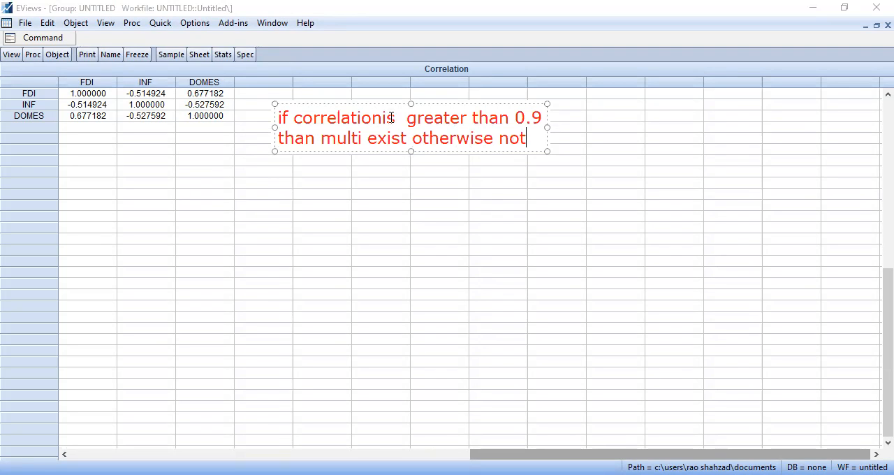
# Add a new line to the note reading "--this assumption is to check between iv to iv not betw an iv and dv"
pyautogui.press('Return')
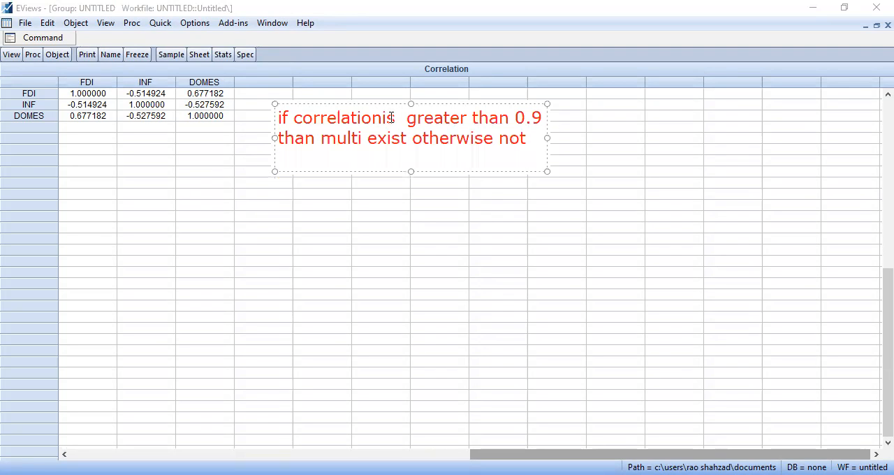
pyautogui.write('--')
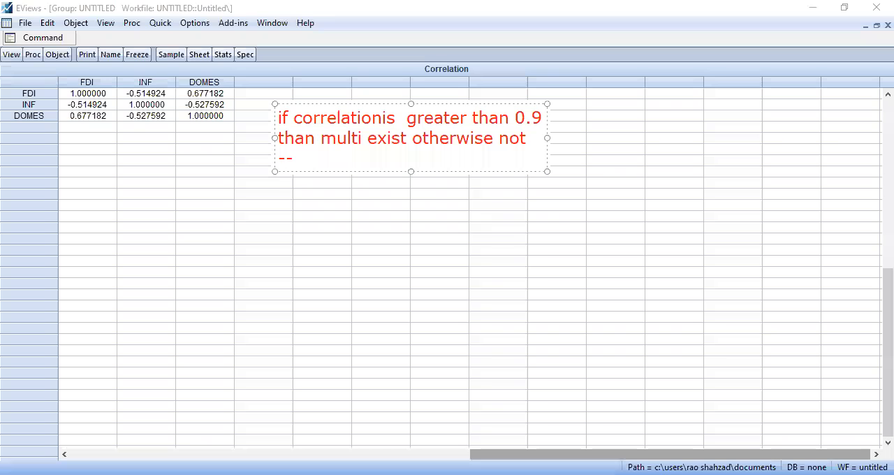
pyautogui.write('this a')
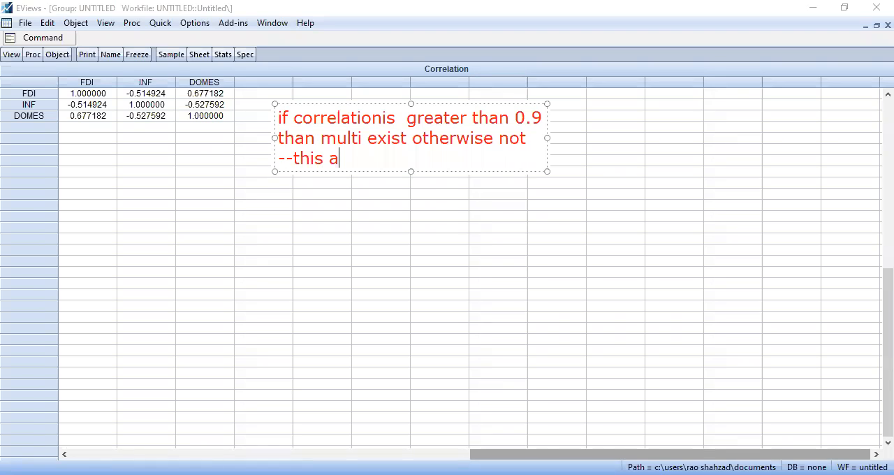
pyautogui.write('ssumption is for')
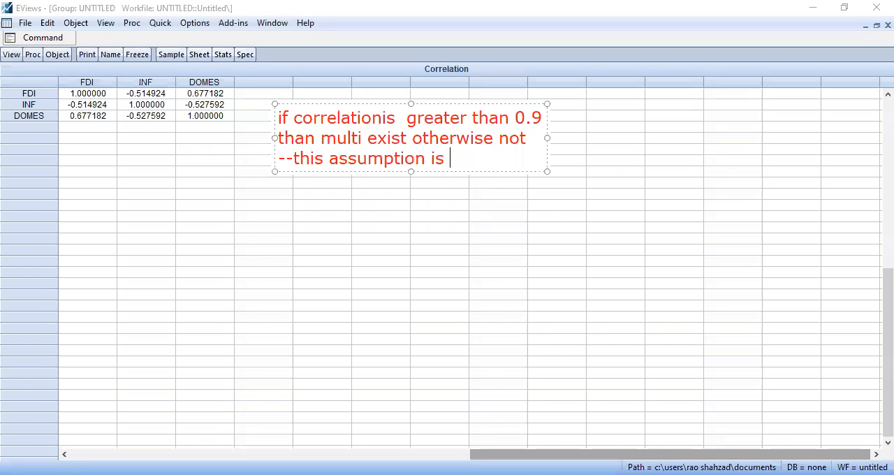
pyautogui.press('BackSpace')
pyautogui.press('BackSpace')
pyautogui.write('o')
pyautogui.press('BackSpace')
pyautogui.press('BackSpace')
pyautogui.write('to b')
pyautogui.press('BackSpace')
pyautogui.write('check b')
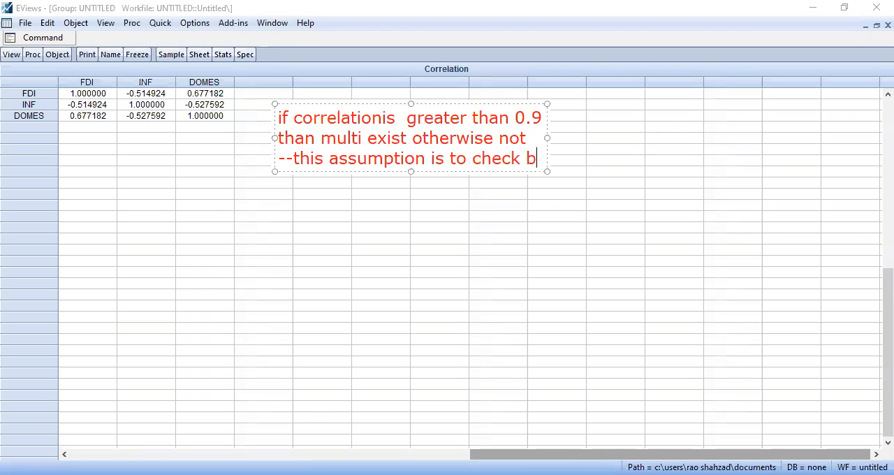
pyautogui.write('etween if to')
pyautogui.press('BackSpace')
pyautogui.press('BackSpace')
pyautogui.press('BackSpace')
pyautogui.press('BackSpace')
pyautogui.press('BackSpace')
pyautogui.write('v to iv n')
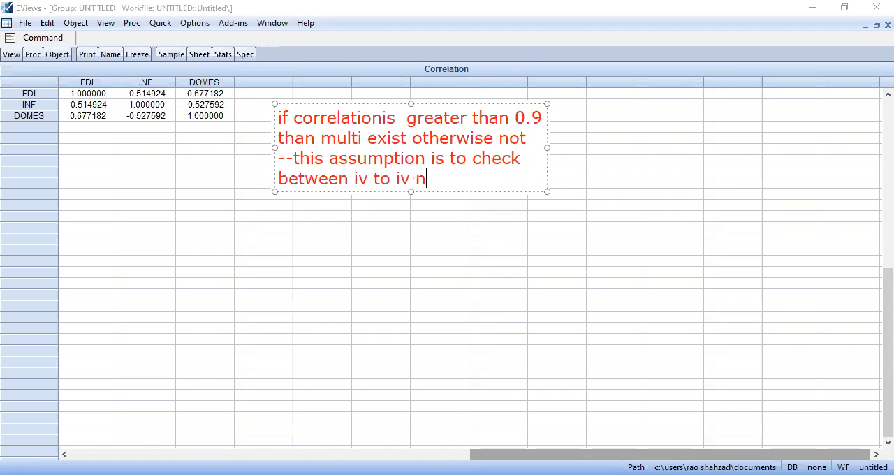
pyautogui.write('ot betw an ')
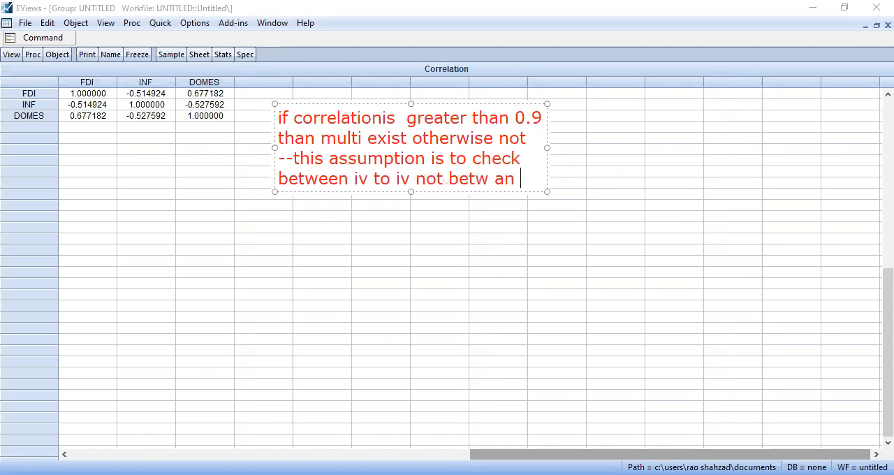
pyautogui.write('iv and dv')
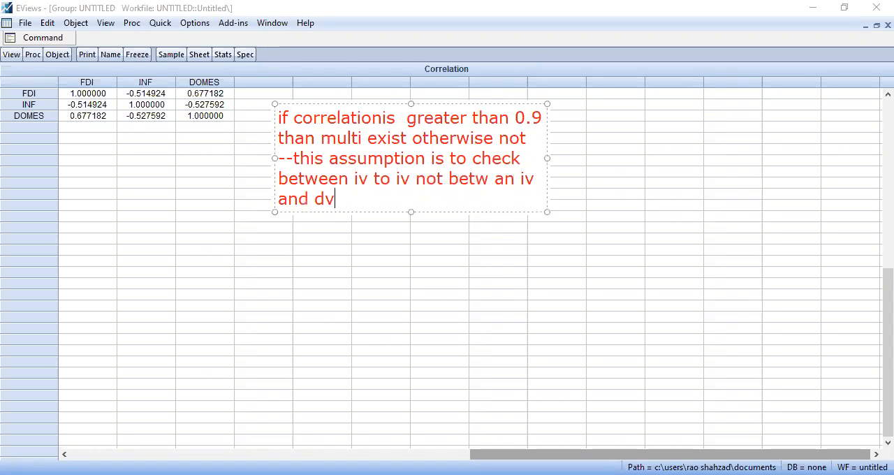
pyautogui.click(162, 114)
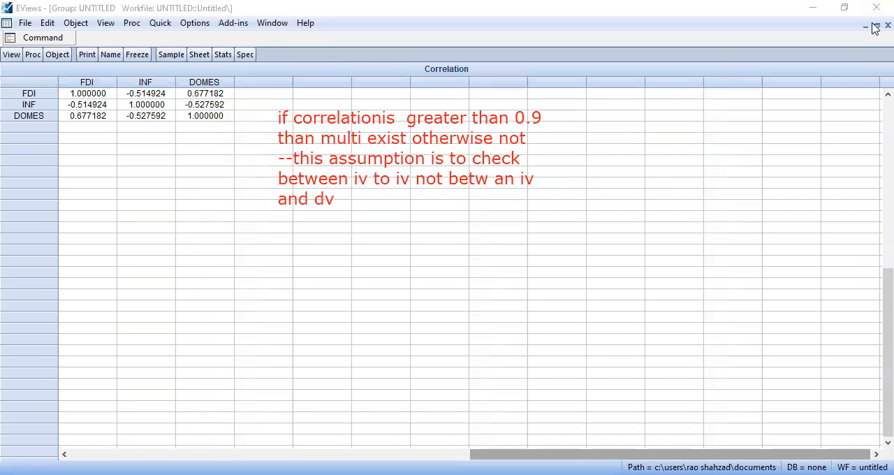
# Copy the whole correlation matrix as text using highest precision and close the group
pyautogui.click(29, 83)
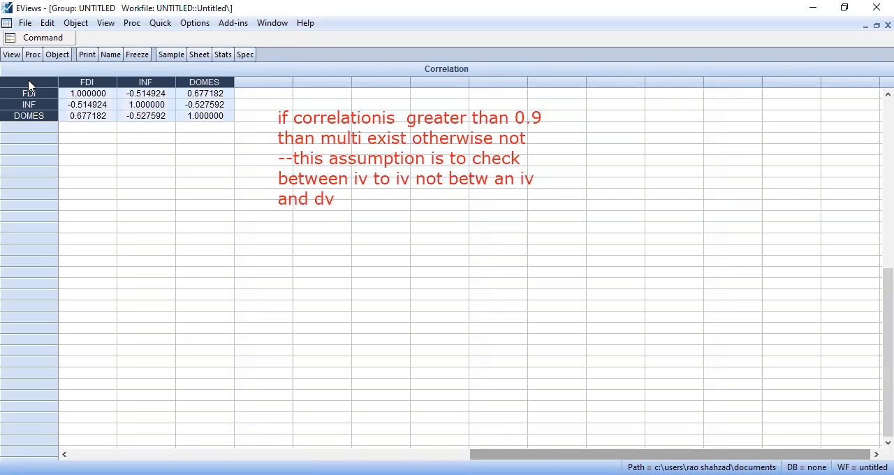
pyautogui.hotkey('ctrl', 'c')
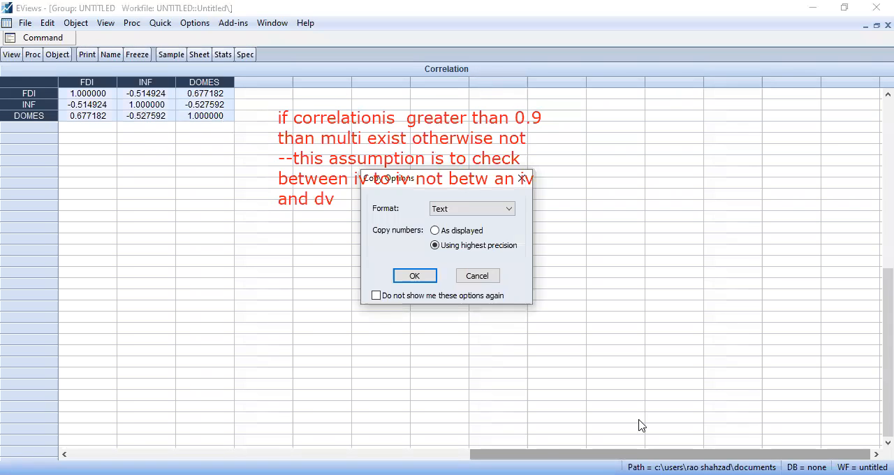
pyautogui.click(431, 276)
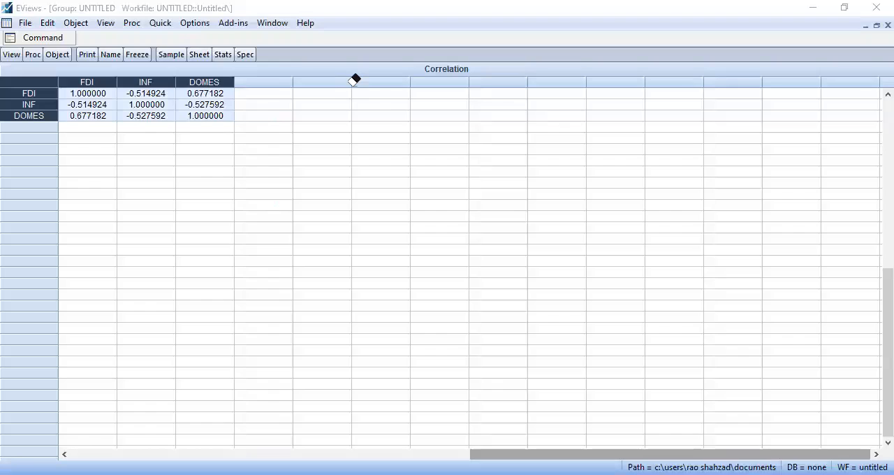
pyautogui.click(887, 26)
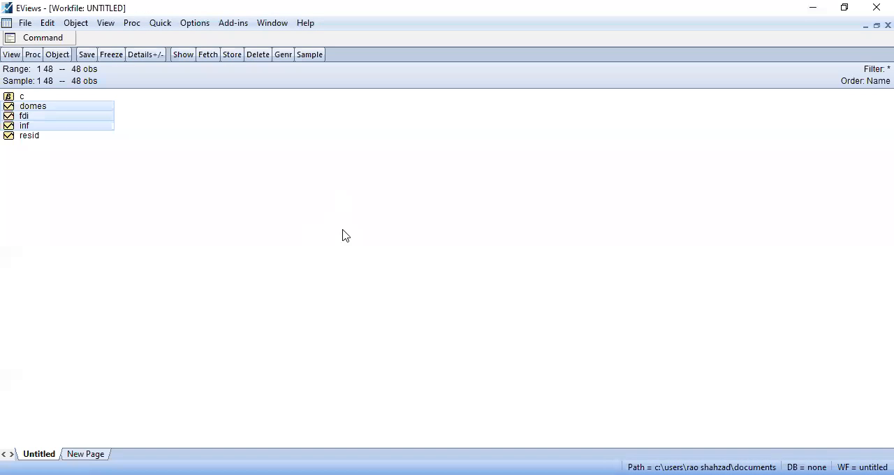
# Open the series fdi, inf and domes together as an equation, with fdi selected first as the dependent variable
pyautogui.click(215, 194)
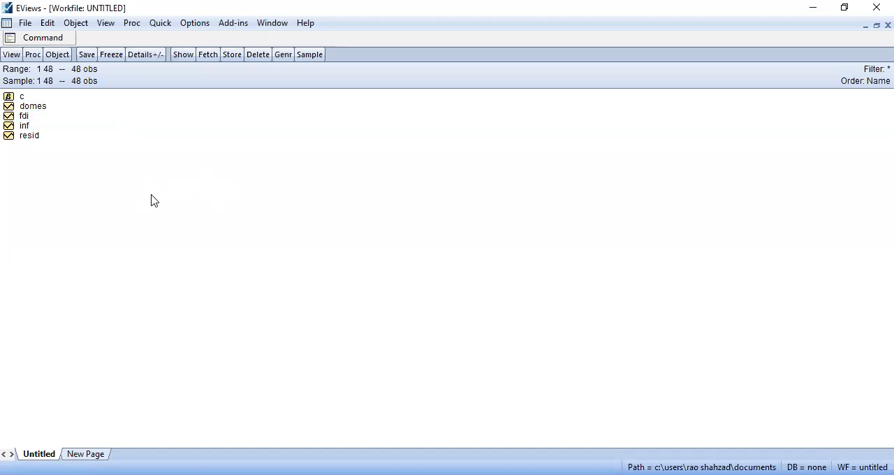
pyautogui.click(28, 117)
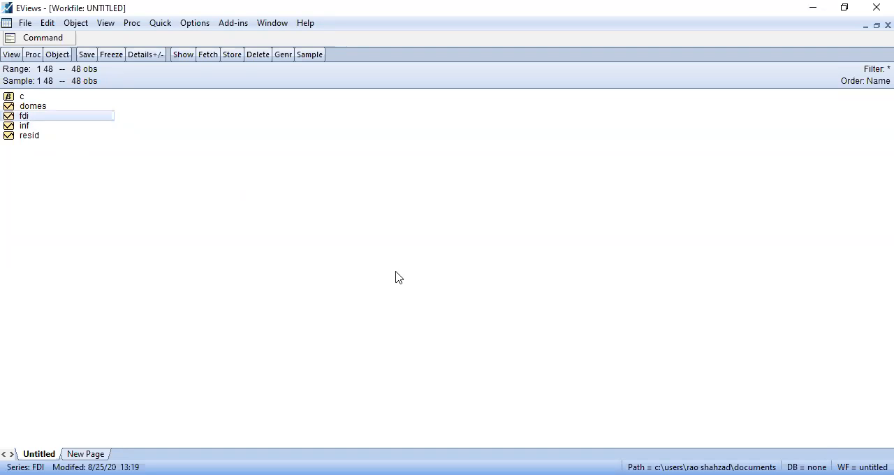
pyautogui.keyDown('ctrl'); pyautogui.click(32, 127); pyautogui.keyUp('ctrl')
pyautogui.keyDown('ctrl'); pyautogui.click(36, 109); pyautogui.keyUp('ctrl')
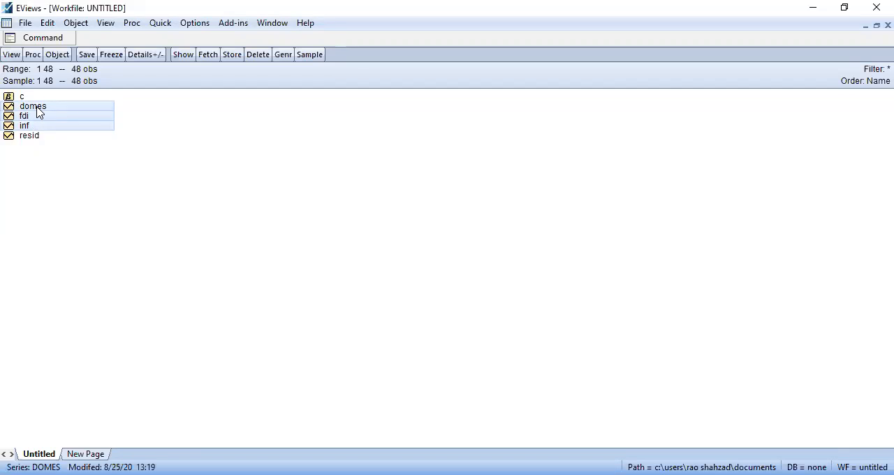
pyautogui.rightClick(37, 108)
pyautogui.moveTo(80, 115)
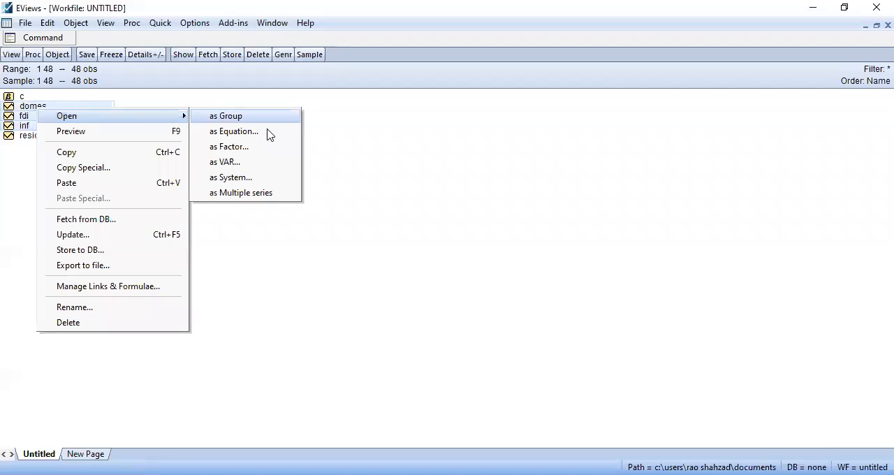
pyautogui.click(264, 131)
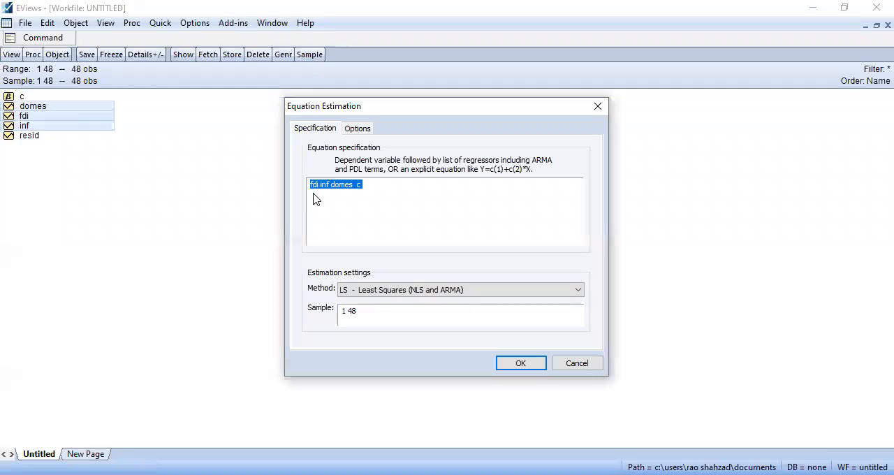
# Estimate the equation "fdi inf domes c" by least squares over the sample 1 48
pyautogui.click(316, 193)
pyautogui.moveTo(366, 185); pyautogui.dragTo(356, 184)
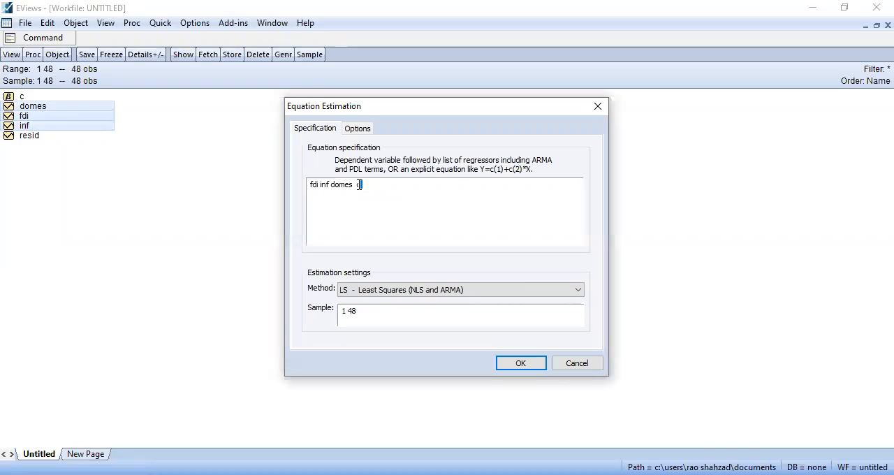
pyautogui.click(458, 234)
pyautogui.click(526, 370)
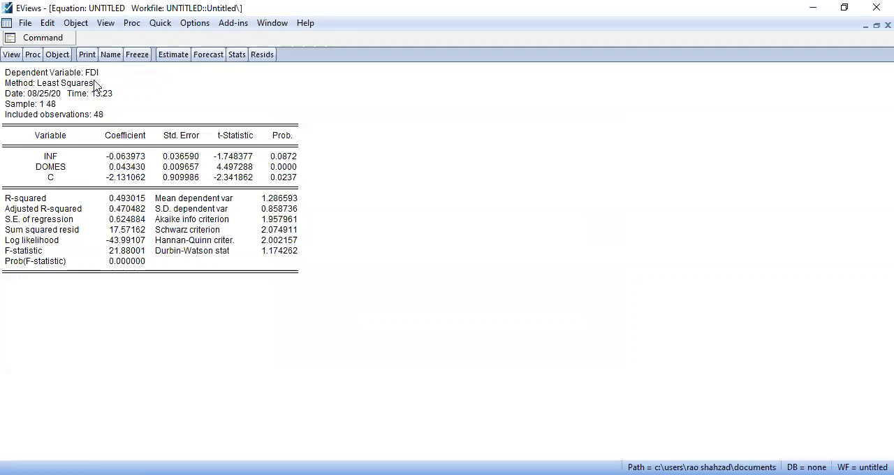
# Examine the regression output for the dependent variable, the probabilities of INF, DOMES and C, and the F-statistic's probability
pyautogui.click(90, 76)
pyautogui.click(53, 157)
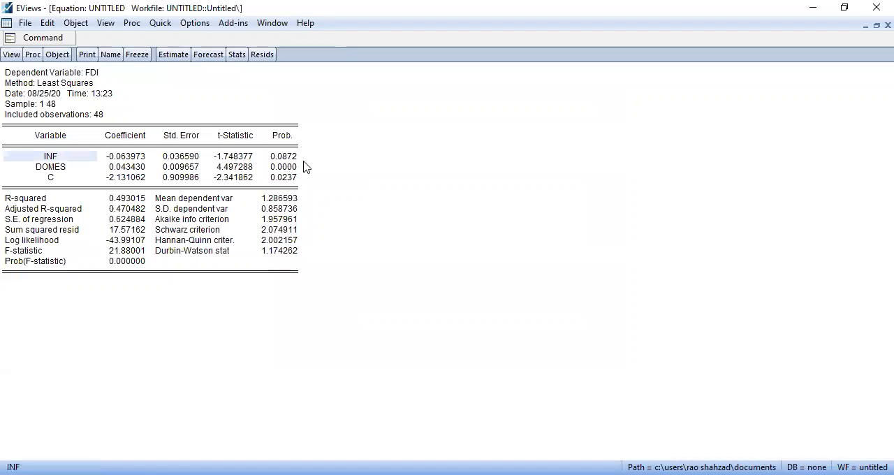
pyautogui.click(276, 156)
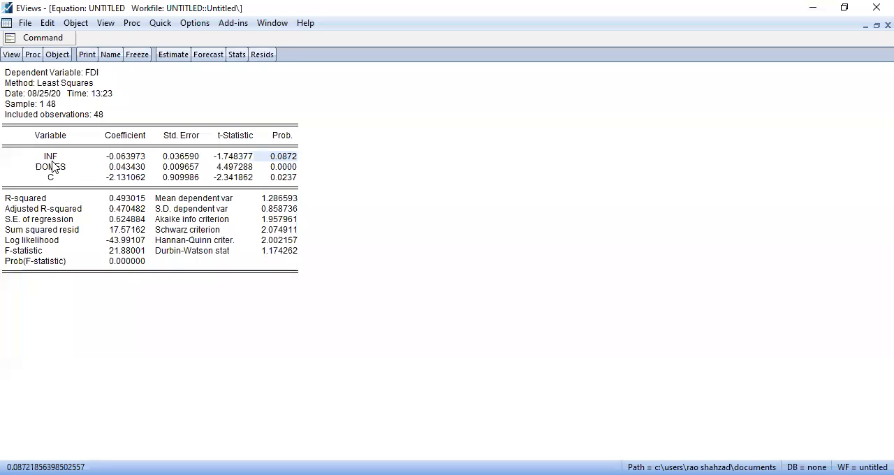
pyautogui.click(287, 168)
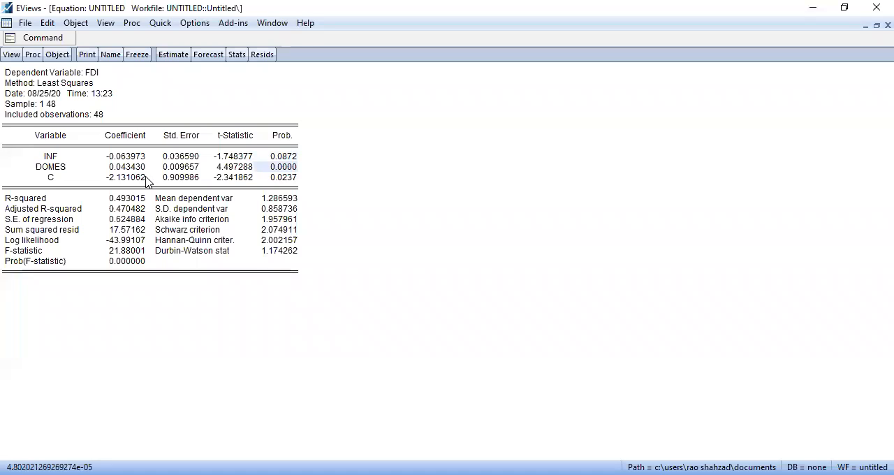
pyautogui.click(285, 181)
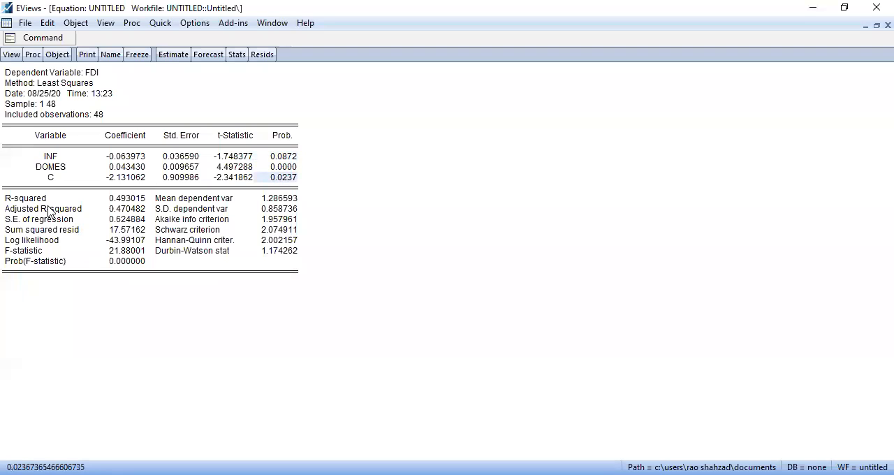
pyautogui.click(125, 261)
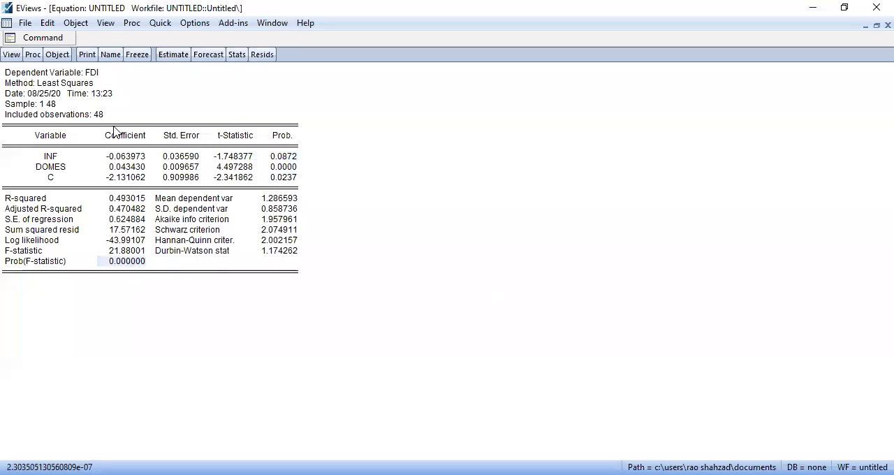
# Generate the variance inflation factors for the equation from its coefficient diagnostics
pyautogui.click(17, 60)
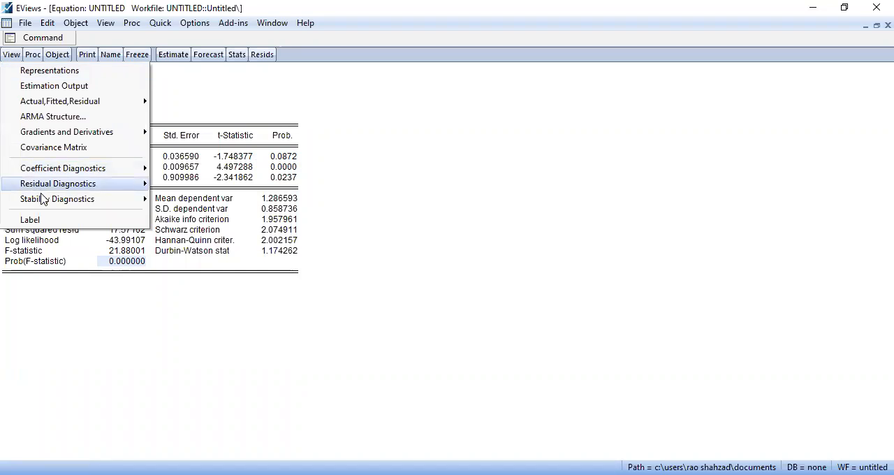
pyautogui.moveTo(70, 170)
pyautogui.click(320, 214)
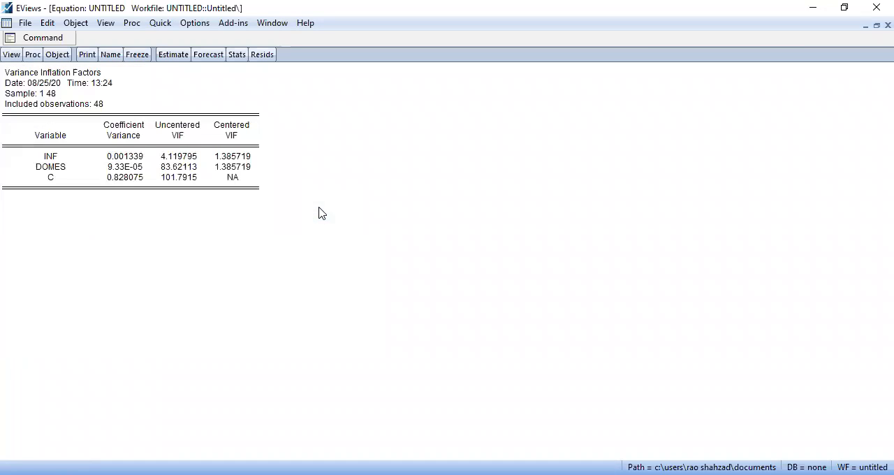
# Examine the centered VIF values of INF, DOMES and C for multicollinearity
pyautogui.click(245, 157)
pyautogui.click(244, 167)
pyautogui.click(245, 158)
pyautogui.click(243, 175)
pyautogui.click(244, 158)
pyautogui.click(244, 163)
pyautogui.click(244, 154)
pyautogui.click(245, 166)
# Copy the whole variance inflation factors table
pyautogui.moveTo(255, 187); pyautogui.dragTo(6, 73)
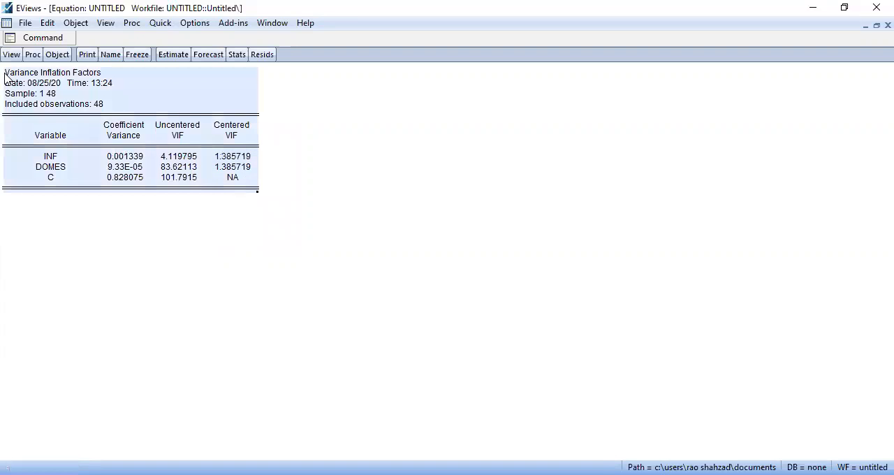
pyautogui.hotkey('ctrl', 'c')
pyautogui.click(425, 282)
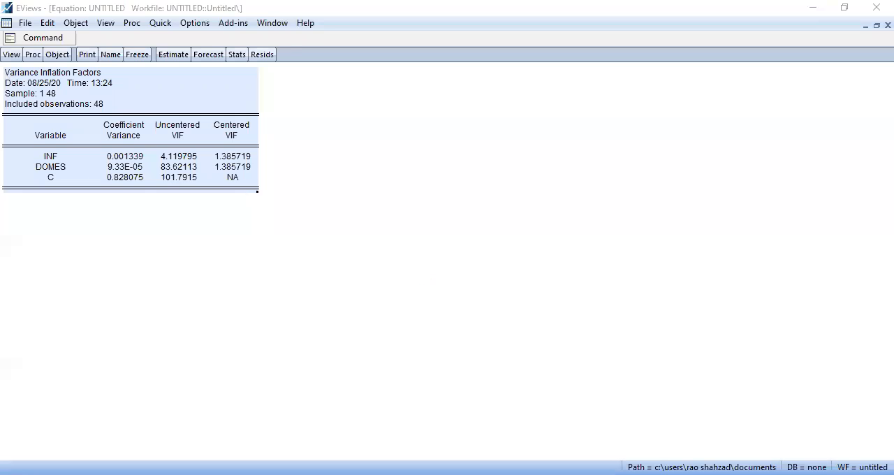
# Run the serial correlation LM test on the residuals with 2 lags and select its summary statistics block
pyautogui.click(14, 57)
pyautogui.moveTo(63, 183)
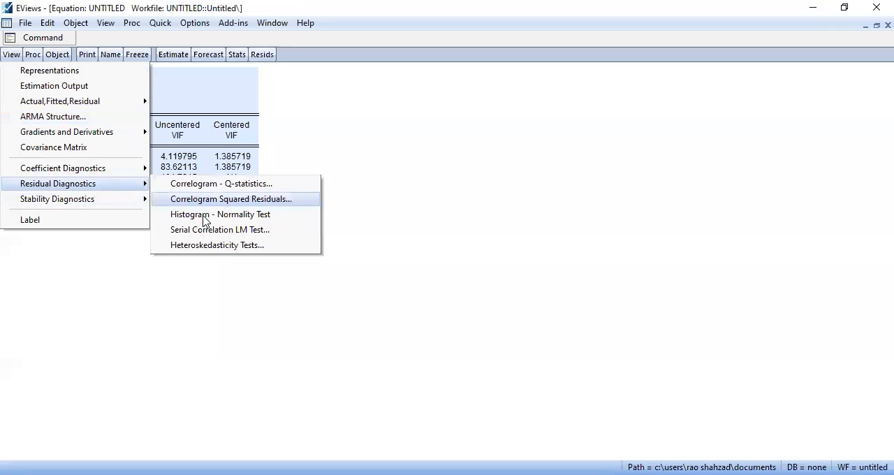
pyautogui.click(219, 233)
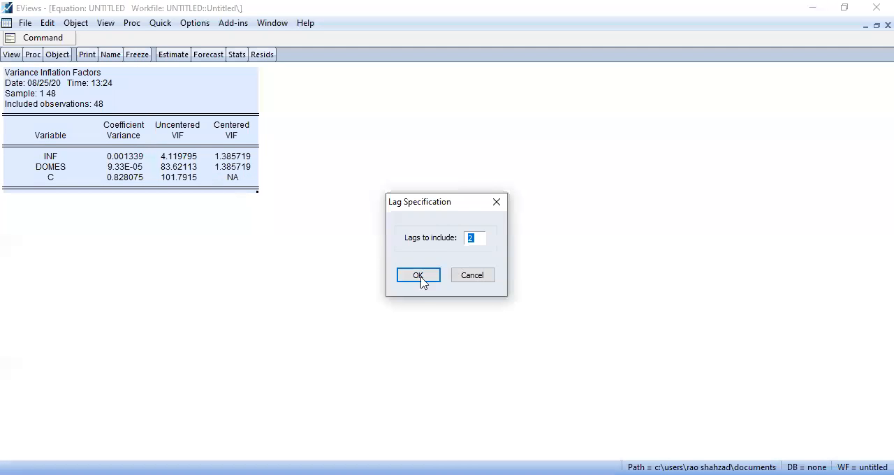
pyautogui.click(413, 282)
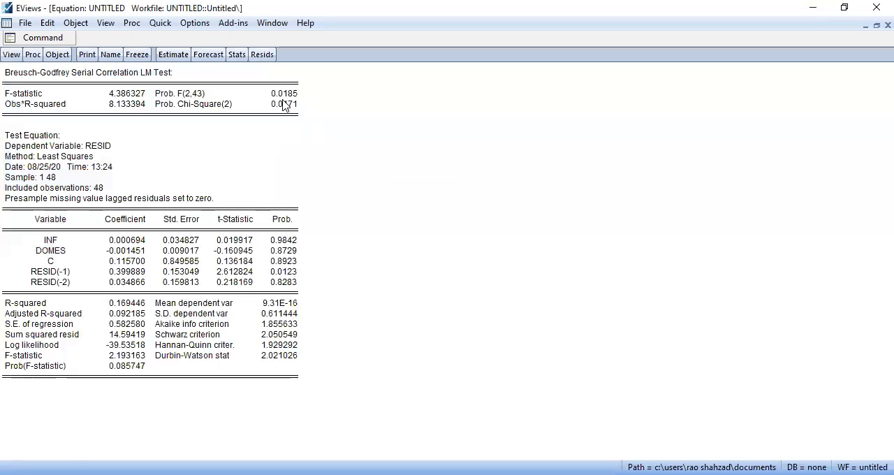
pyautogui.click(285, 96)
pyautogui.moveTo(311, 118); pyautogui.dragTo(2, 55)
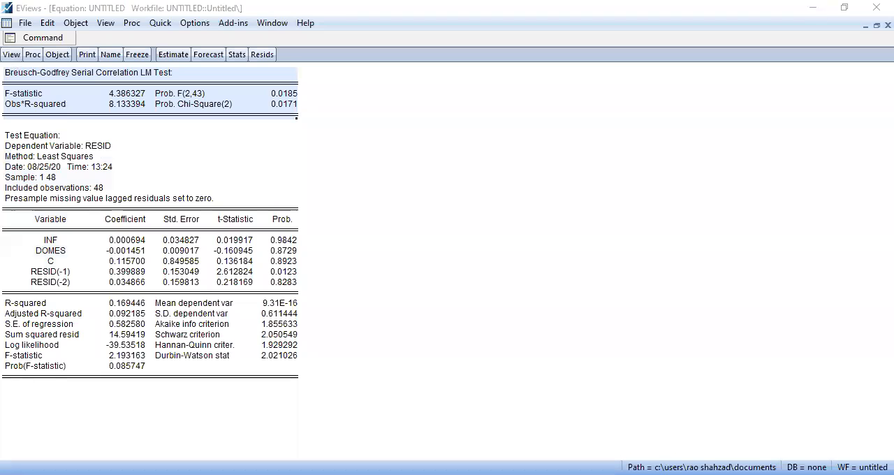
# Run the Breusch-Pagan-Godfrey heteroskedasticity test on the residuals with regressors inf domes c
pyautogui.click(10, 55)
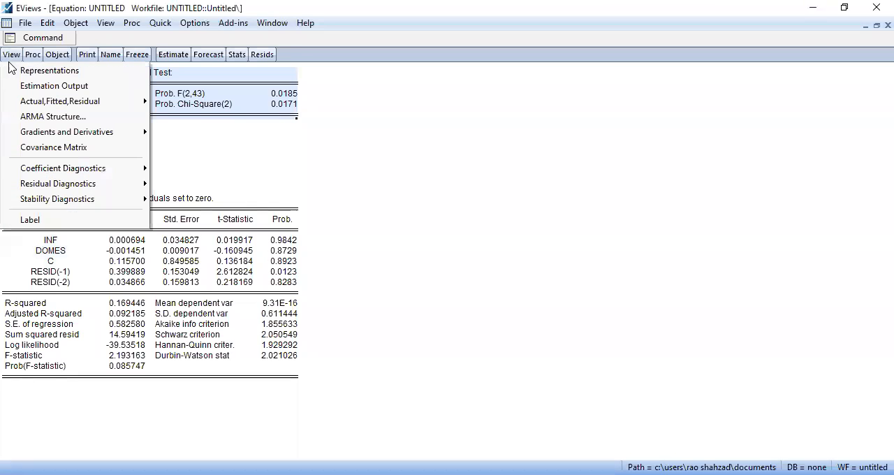
pyautogui.moveTo(74, 186)
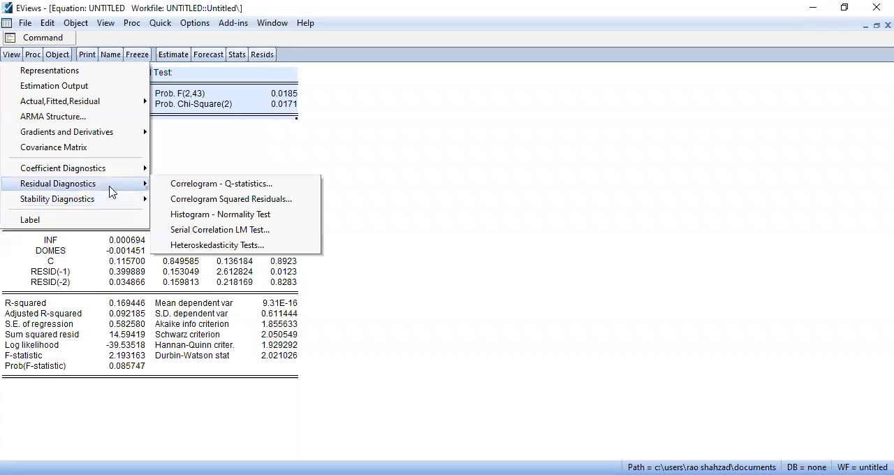
pyautogui.click(230, 245)
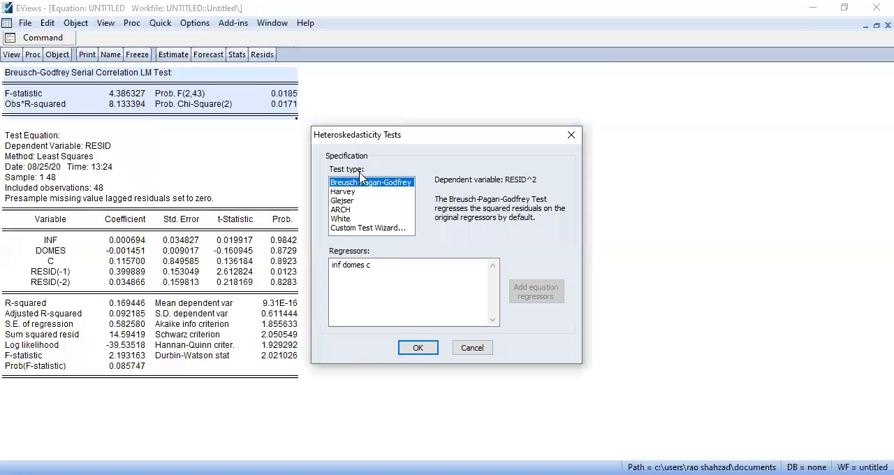
pyautogui.click(419, 348)
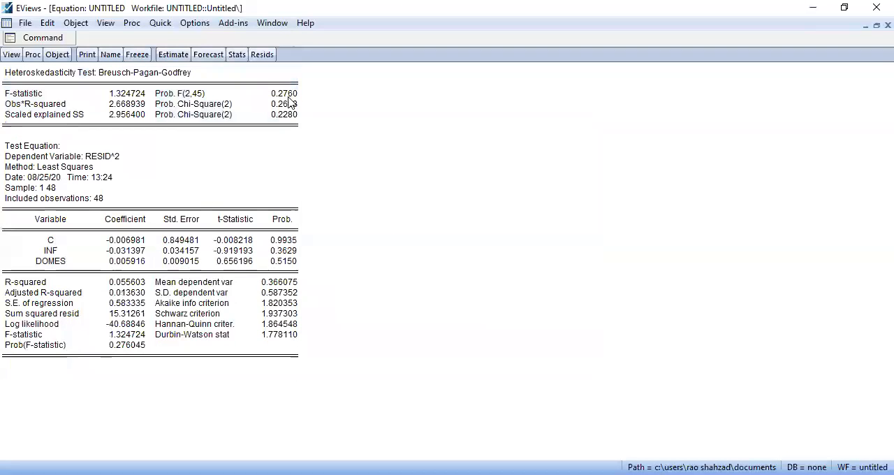
# Copy the title and summary statistics block of the Breusch-Pagan-Godfrey test
pyautogui.moveTo(314, 132); pyautogui.dragTo(6, 70)
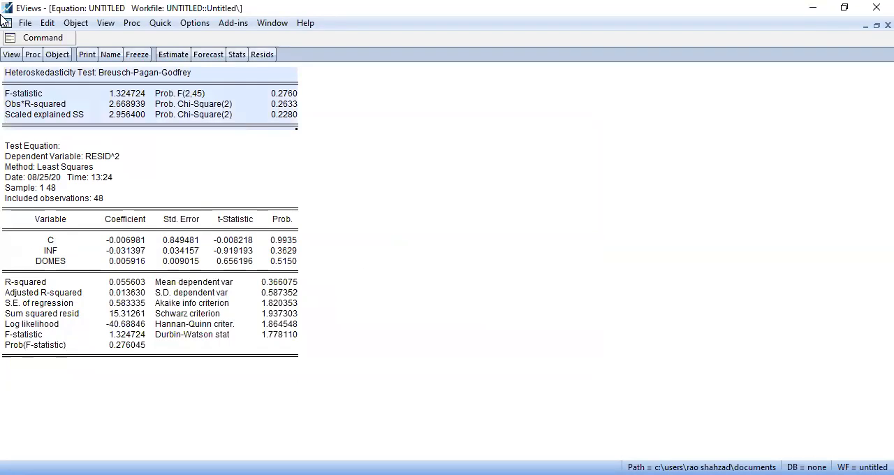
pyautogui.hotkey('ctrl', 'c')
pyautogui.click(416, 275)
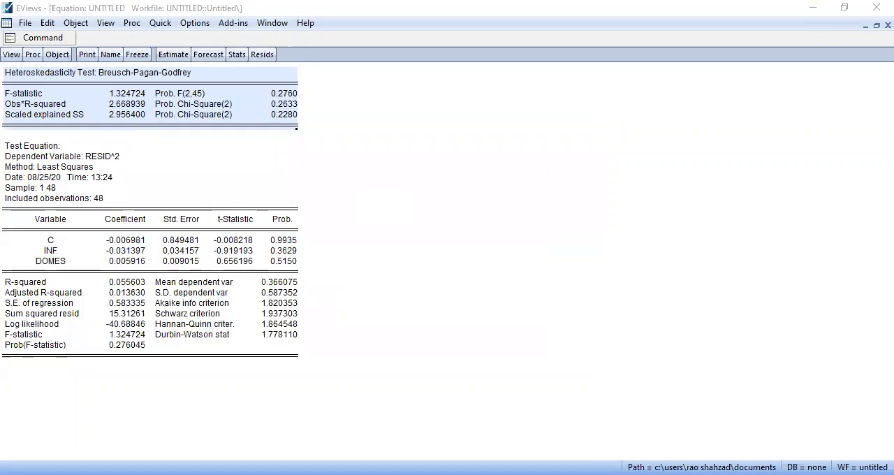
# Run the White heteroskedasticity test on the equation's residuals
pyautogui.click(11, 54)
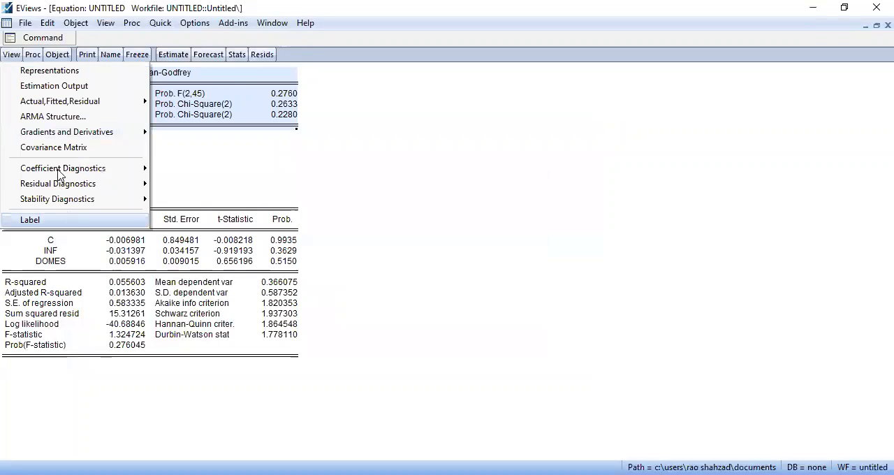
pyautogui.moveTo(77, 187)
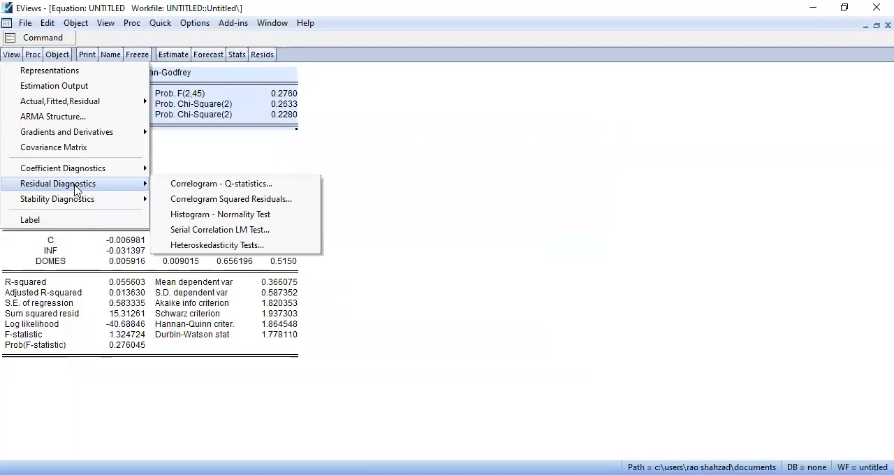
pyautogui.click(241, 245)
pyautogui.click(349, 219)
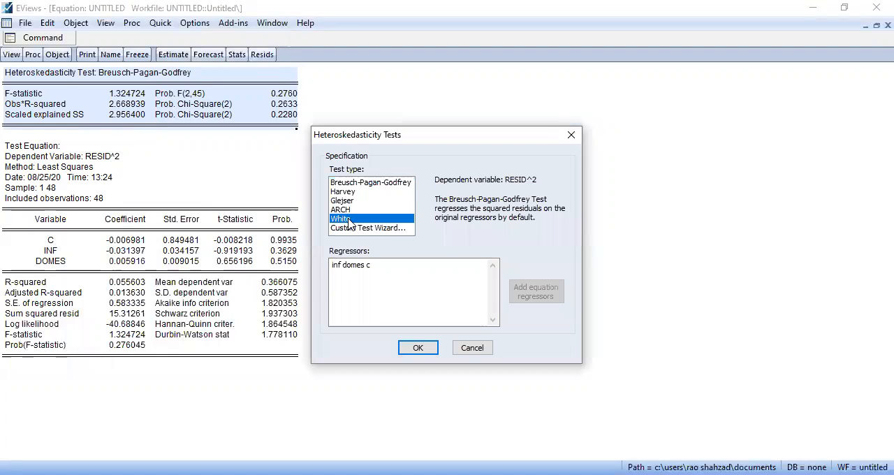
pyautogui.click(419, 347)
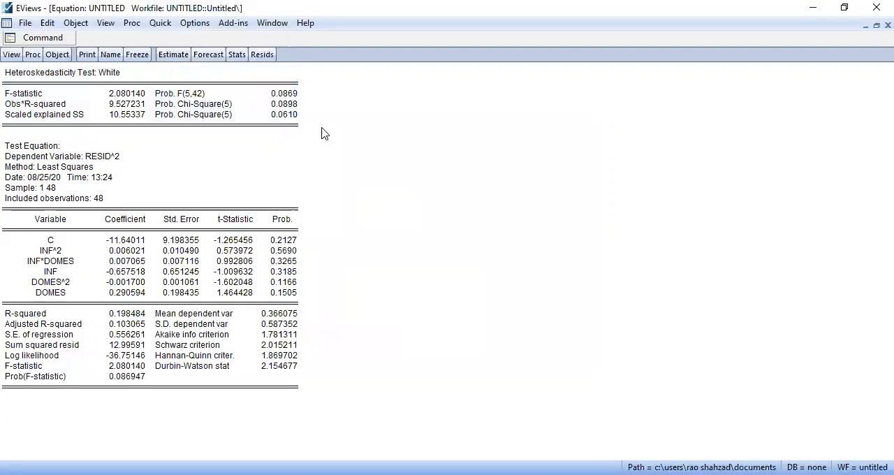
# Copy the White test's title and summary statistics block as text, with the numbers as displayed
pyautogui.moveTo(333, 140); pyautogui.dragTo(28, 70)
pyautogui.hotkey('ctrl', 'c')
pyautogui.click(411, 278)
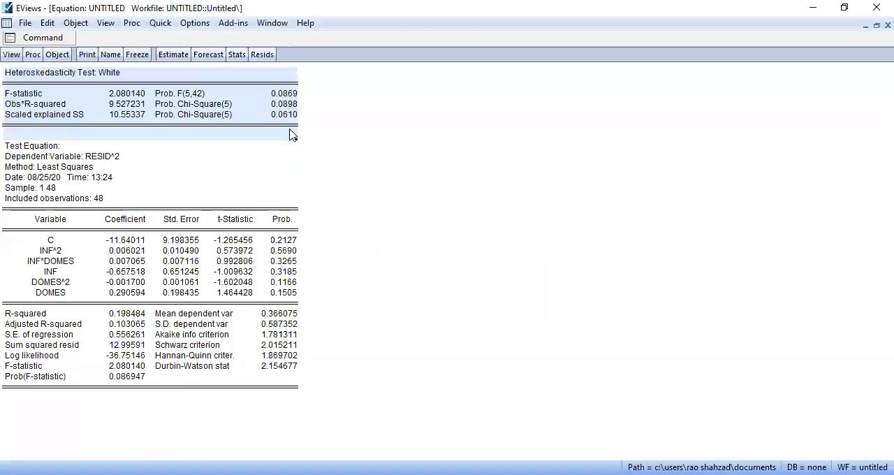
pyautogui.hotkey('ctrl', 'c')
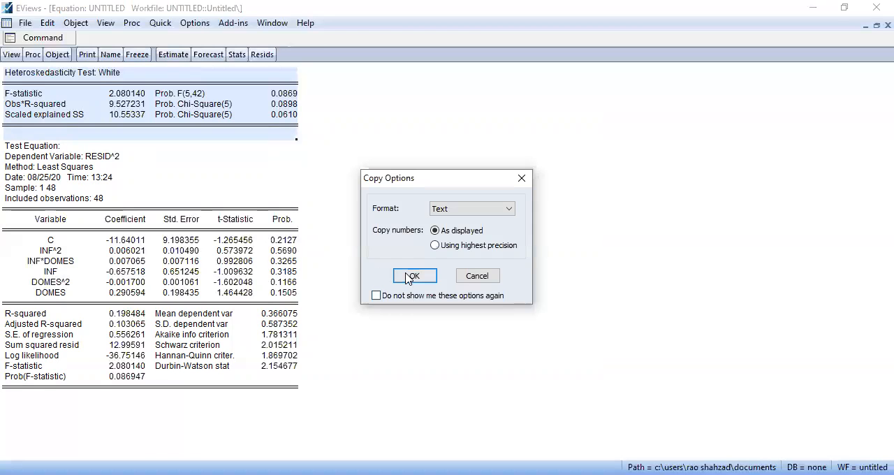
pyautogui.click(412, 276)
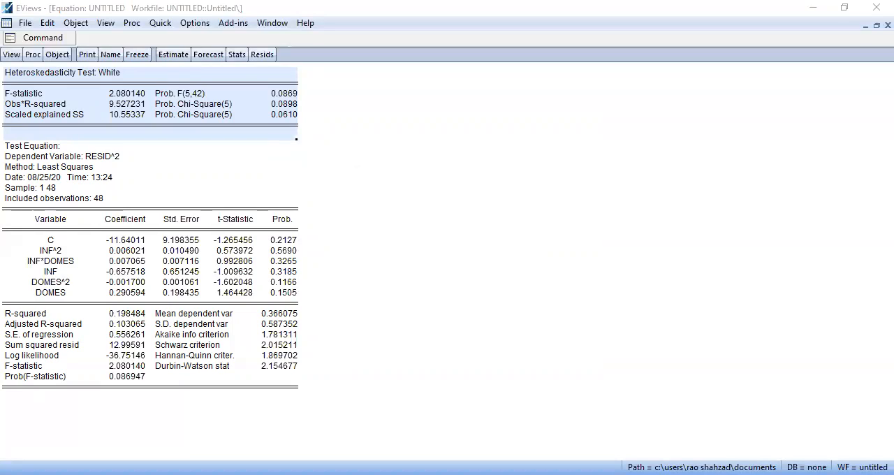
# Run the Harvey heteroskedasticity test and copy its summary statistics block as text, with the numbers as displayed
pyautogui.click(11, 55)
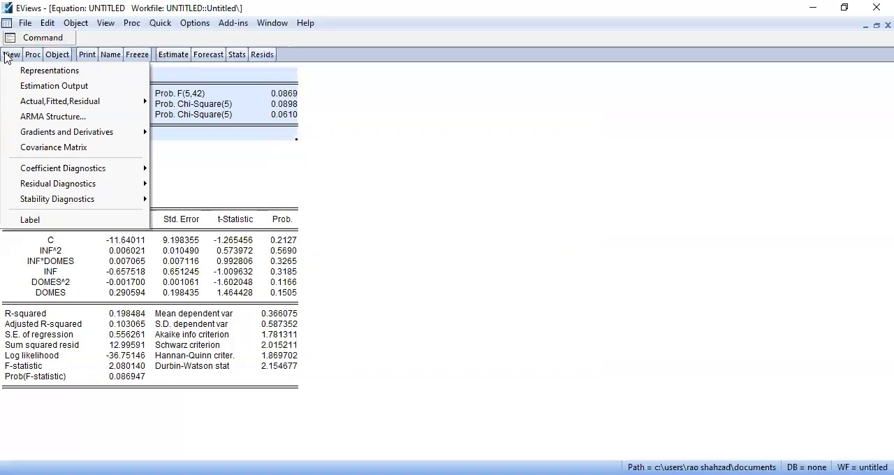
pyautogui.moveTo(120, 185)
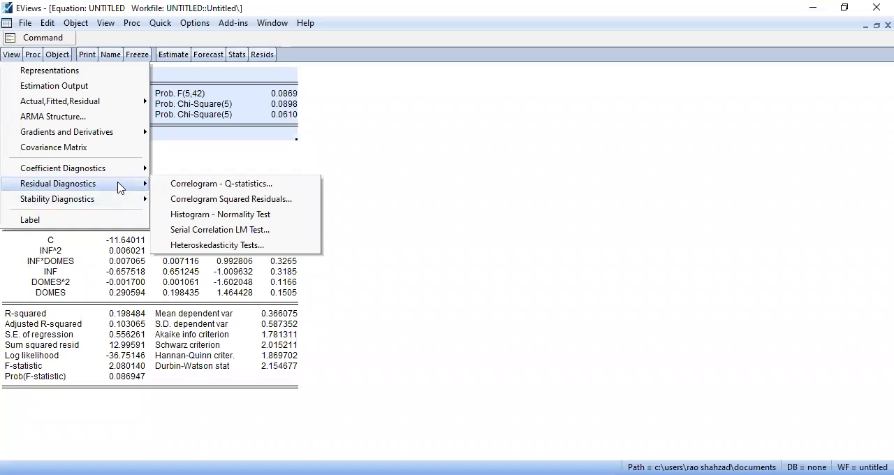
pyautogui.click(222, 244)
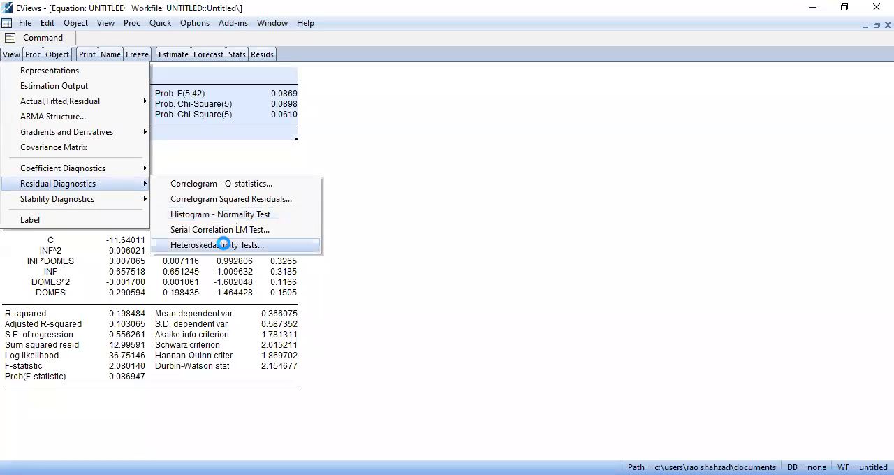
pyautogui.click(342, 200)
pyautogui.click(342, 192)
pyautogui.click(417, 348)
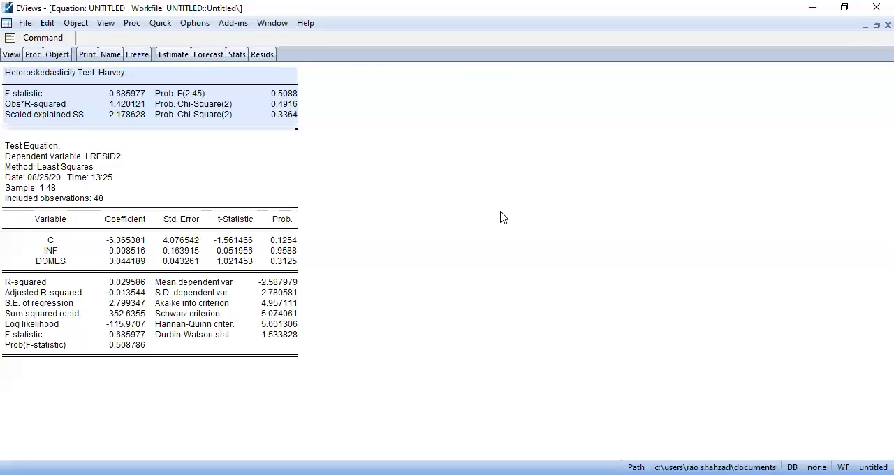
pyautogui.hotkey('ctrl', 'c')
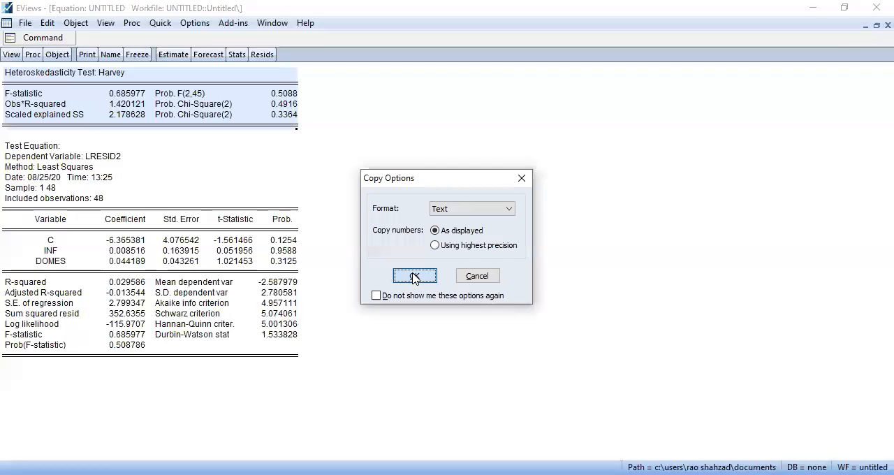
pyautogui.click(415, 277)
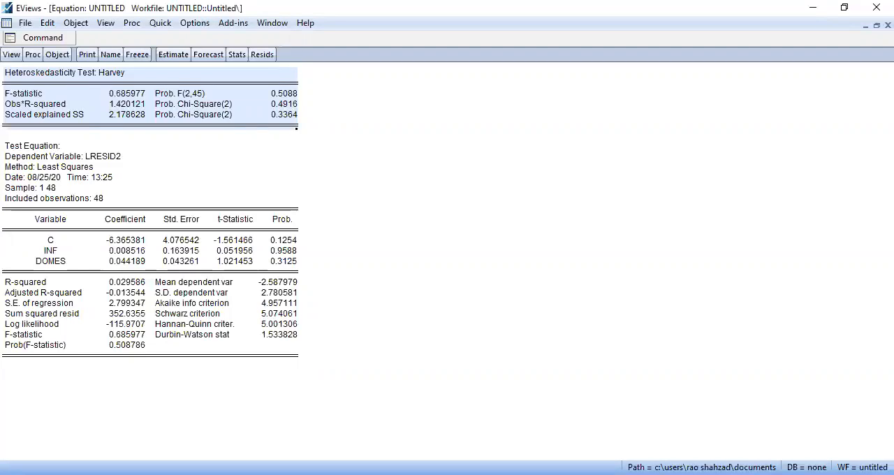
# Write an on-screen note beside the output headed "data diagnostics" with the first line "1-auto exits"
pyautogui.click(359, 171)
pyautogui.write('dta')
pyautogui.press('BackSpace')
pyautogui.press('BackSpace')
pyautogui.write('ata ds')
# Add the second line "2-hetero exits-white" to the diagnostics note
pyautogui.press('BackSpace')
pyautogui.write('iagnostics')
pyautogui.press('Return')
pyautogui.write('1-auto exits')
pyautogui.press('Return')
pyautogui.write('2-hetero')
pyautogui.write(' exis')
pyautogui.press('BackSpace')
pyautogui.write('xist')
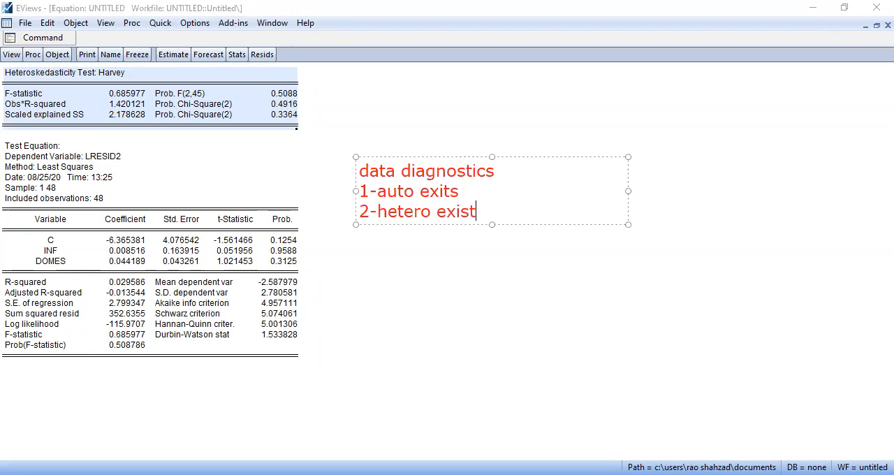
pyautogui.press('BackSpace')
pyautogui.press('BackSpace')
pyautogui.write('ts-whic')
# Add the third line "3-normality. mixed" to the diagnostics note
pyautogui.press('BackSpace')
pyautogui.write('te')
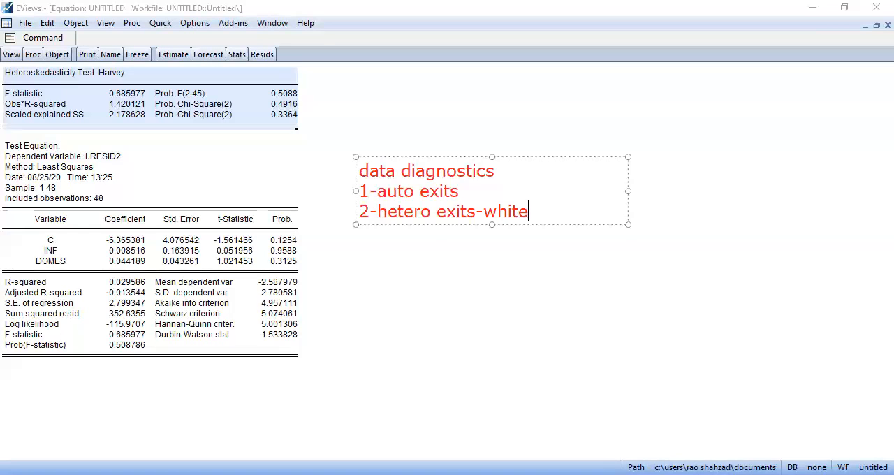
pyautogui.press('Return')
pyautogui.write('2')
pyautogui.press('BackSpace')
pyautogui.write('3 no')
pyautogui.press('BackSpace')
pyautogui.press('BackSpace')
pyautogui.press('BackSpace')
pyautogui.write('-nom')
pyautogui.press('BackSpace')
pyautogui.write('rmal')
pyautogui.press('BackSpace')
pyautogui.write('liy')
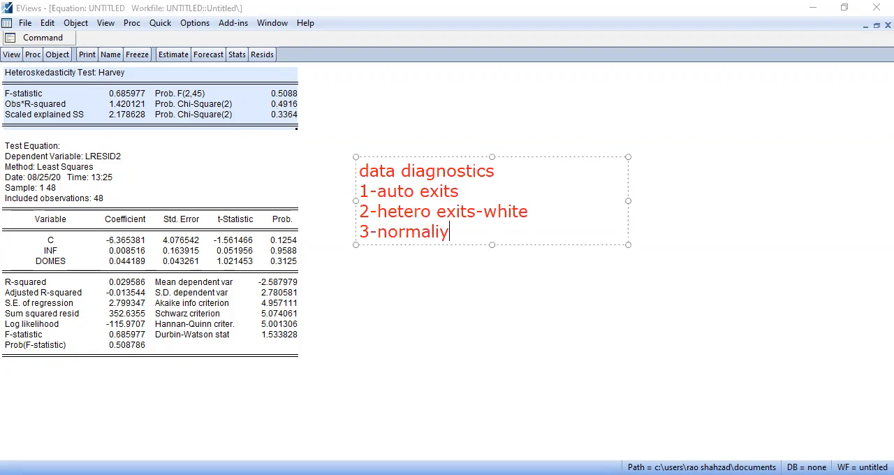
pyautogui.press('BackSpace')
pyautogui.write('ty. mixed')
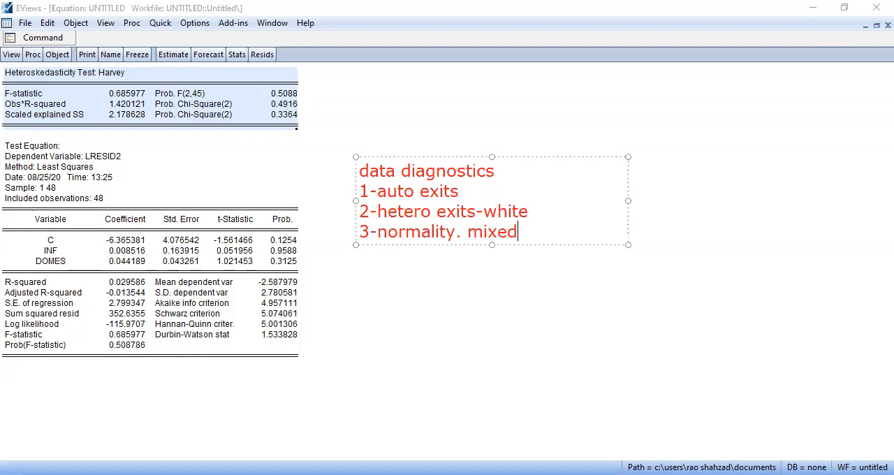
# Add the fourth line "4.multi-non existant" to the diagnostics note
pyautogui.press('Return')
pyautogui.write('4.multi')
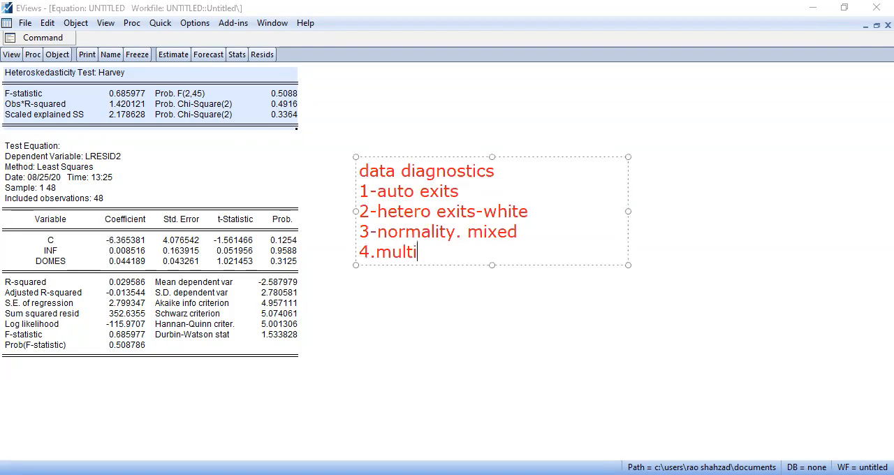
pyautogui.write('-non ')
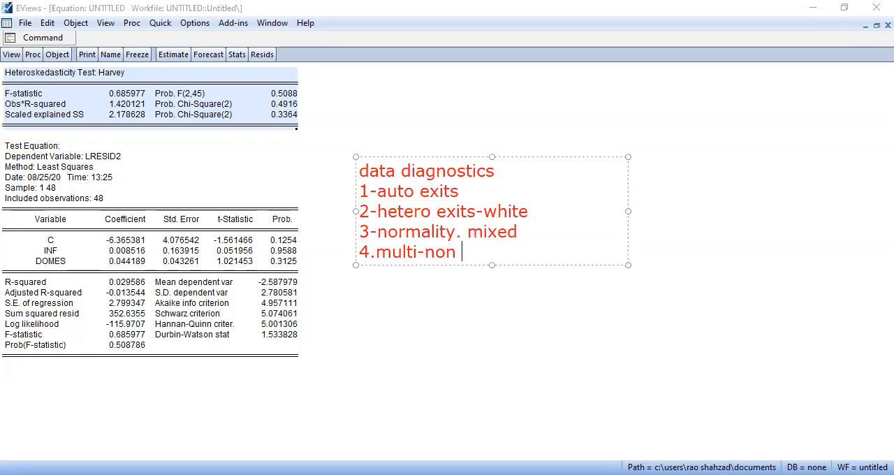
pyautogui.write('existant')
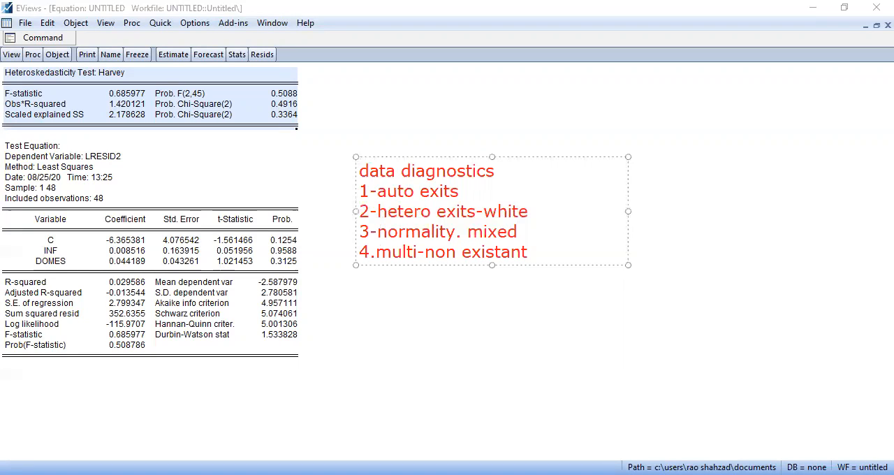
# Close the diagnostics note and erase it from the screen
pyautogui.click(762, 419)
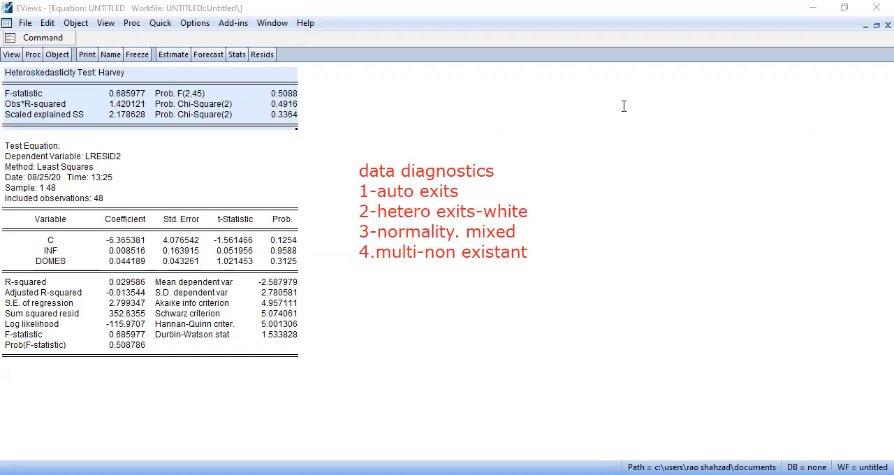
pyautogui.click(452, 171)
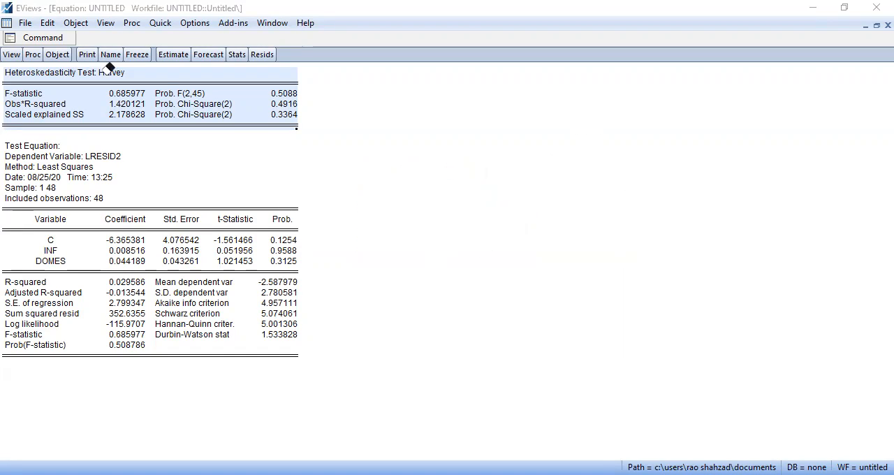
# Add an ar(1) term before the constant in the equation specification and re-estimate by least squares over sample 1 48
pyautogui.click(173, 55)
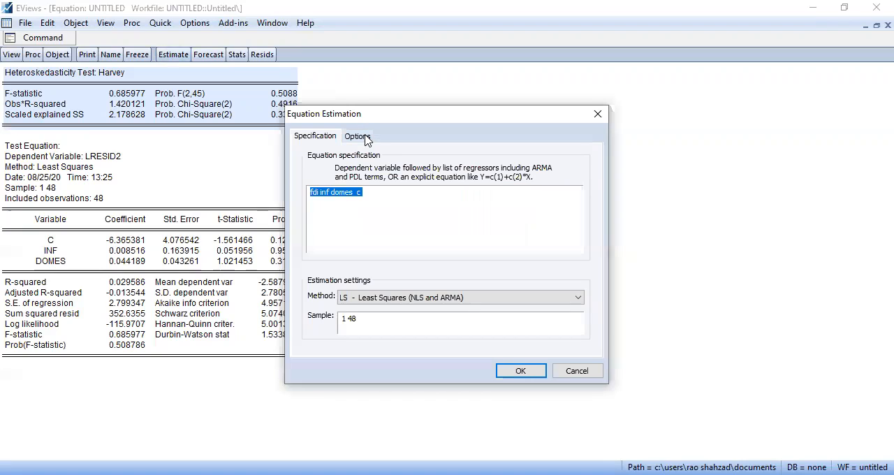
pyautogui.click(358, 194)
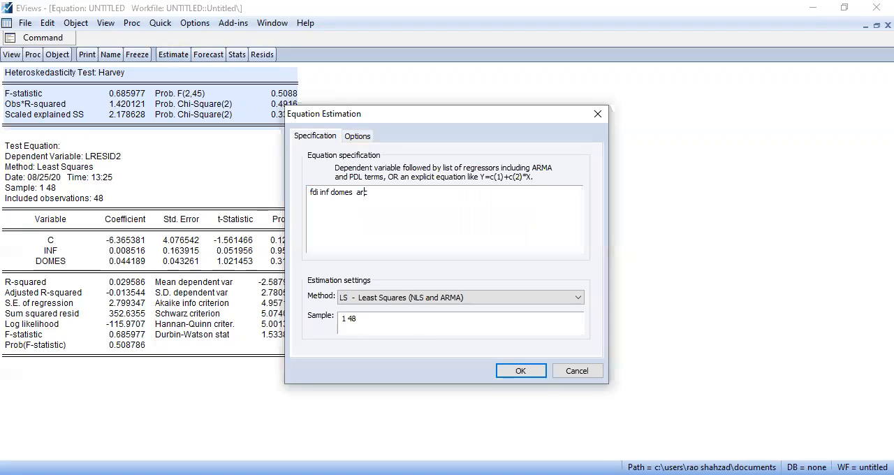
pyautogui.write('ar(1)')
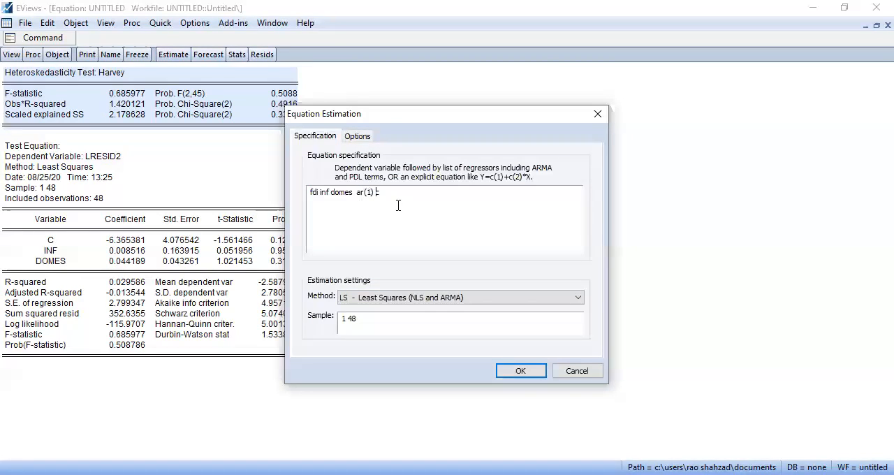
pyautogui.click(520, 371)
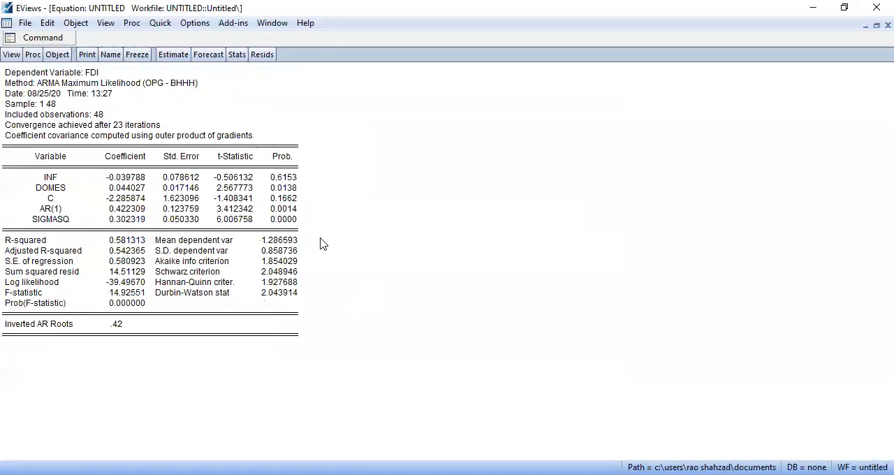
# Examine the AR(1) coefficient and probability, R-squared and F-statistic in the new regression output
pyautogui.click(283, 210)
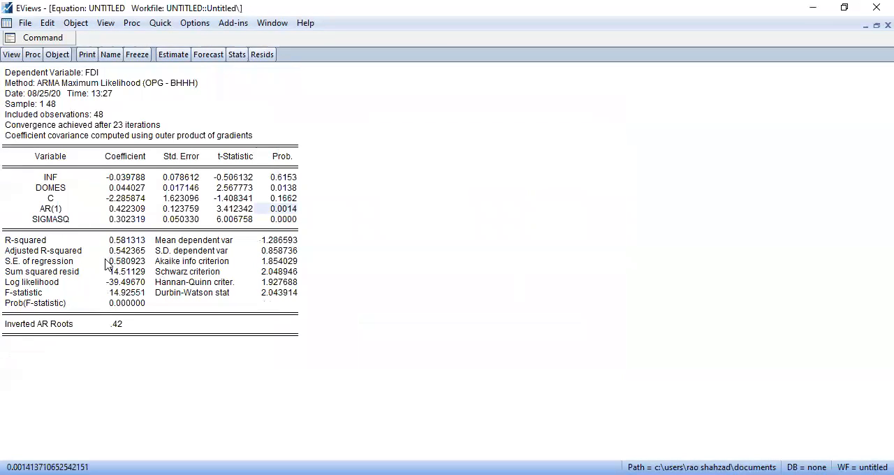
pyautogui.click(128, 244)
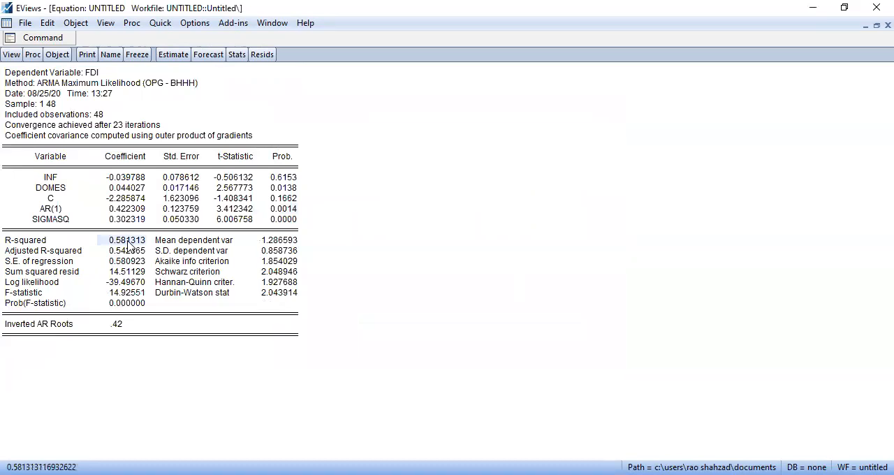
pyautogui.click(120, 293)
pyautogui.click(134, 243)
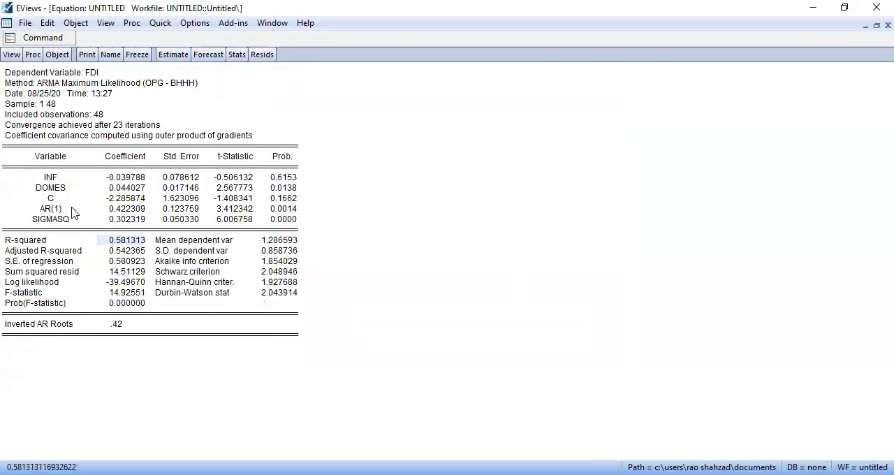
pyautogui.click(277, 210)
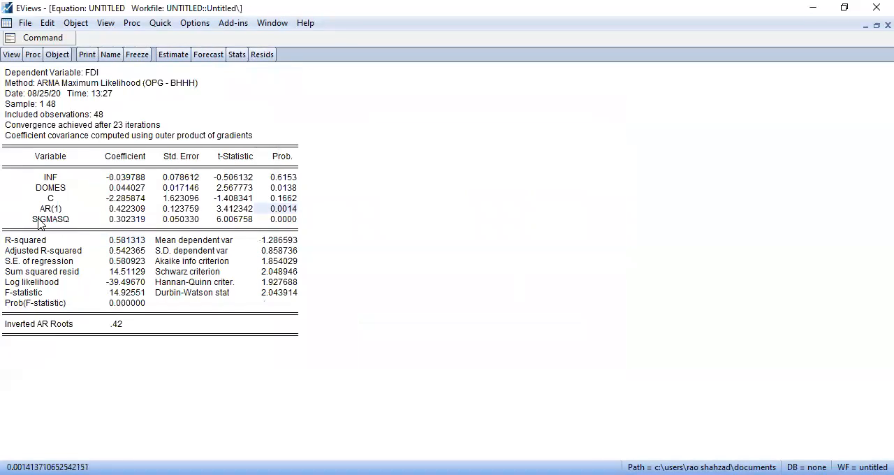
pyautogui.click(117, 210)
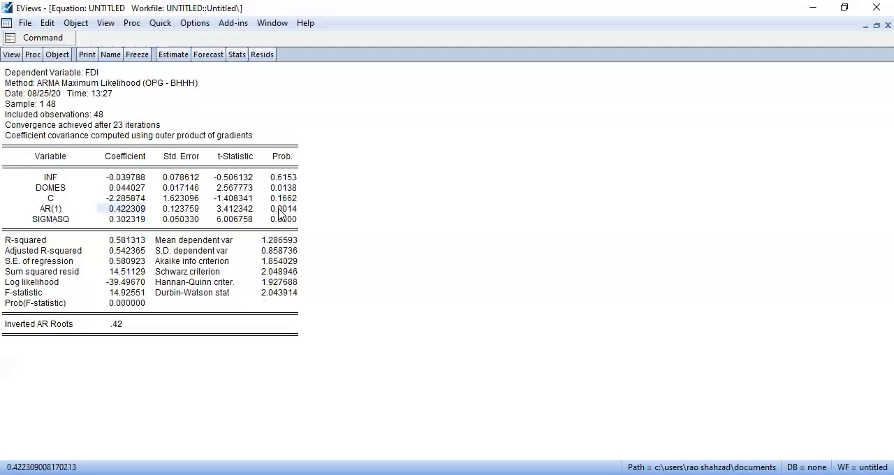
pyautogui.click(278, 210)
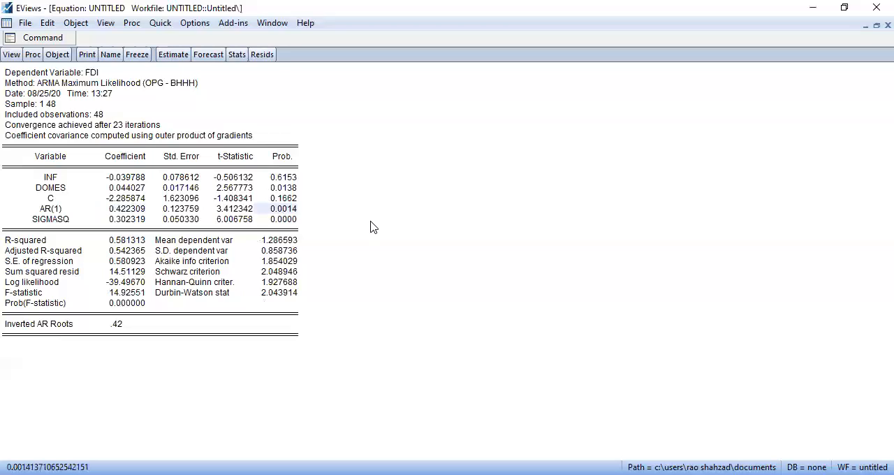
# Copy the entire AR(1) regression output as text with numbers as displayed
pyautogui.moveTo(300, 343); pyautogui.dragTo(1, 76)
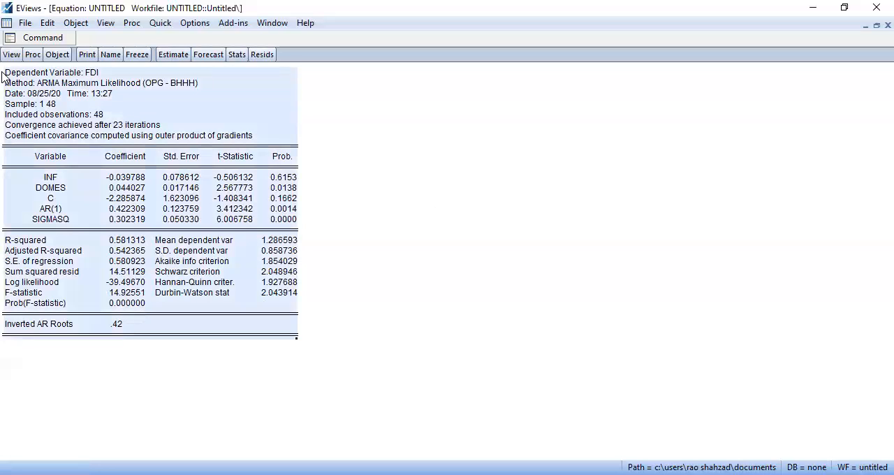
pyautogui.hotkey('ctrl', 'c')
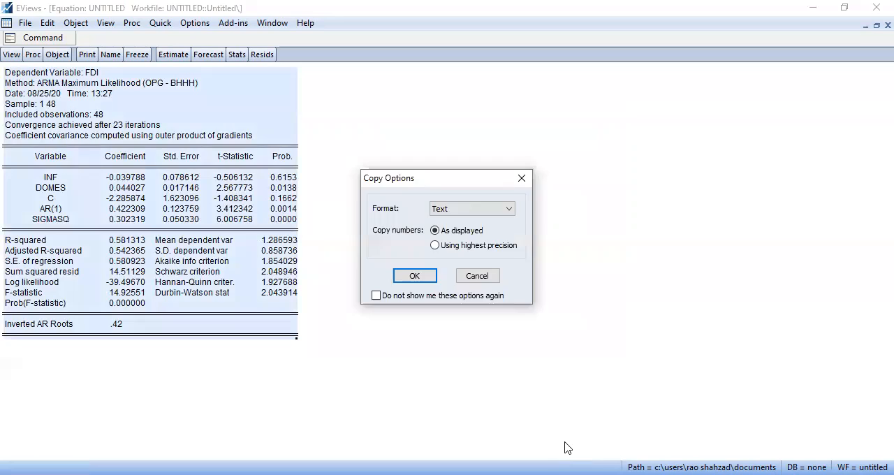
pyautogui.press('Return')
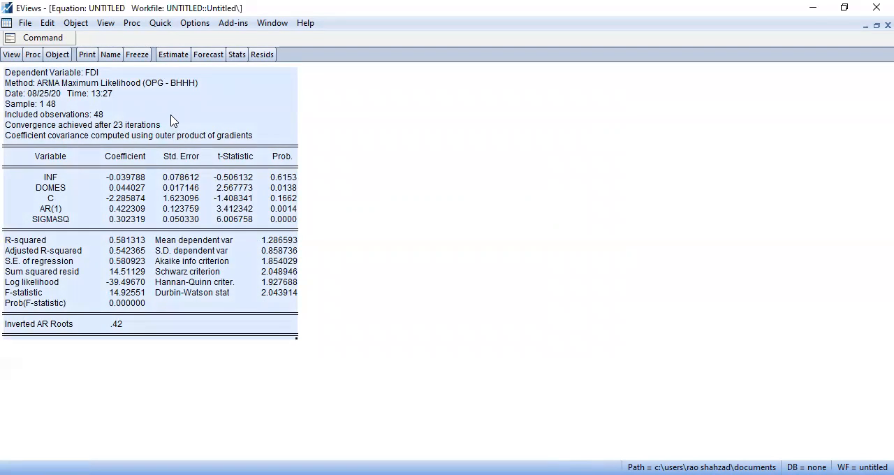
# Reopen the equation specification and remove the ar(1) term, leaving fdi inf domes c
pyautogui.click(173, 54)
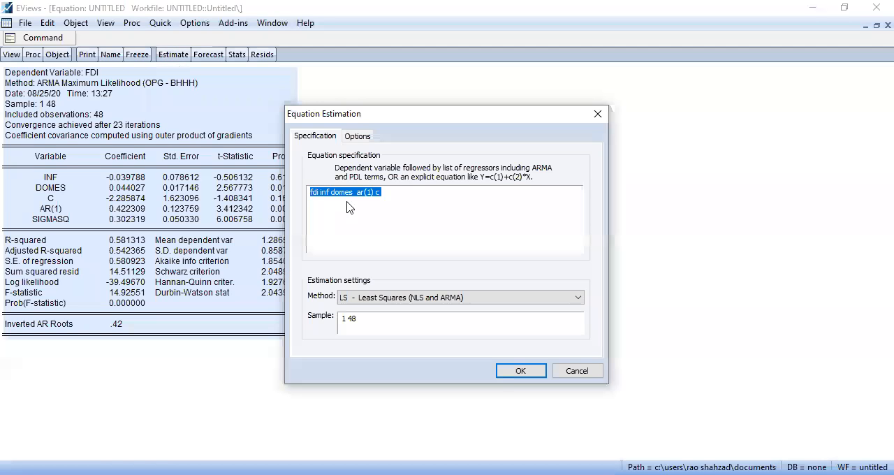
pyautogui.click(374, 190)
pyautogui.press('BackSpace')
pyautogui.press('BackSpace')
pyautogui.press('BackSpace')
pyautogui.press('BackSpace')
pyautogui.press('BackSpace')
pyautogui.press('BackSpace')
# Set the coefficient covariance method to Huber-White and estimate the equation
pyautogui.click(356, 137)
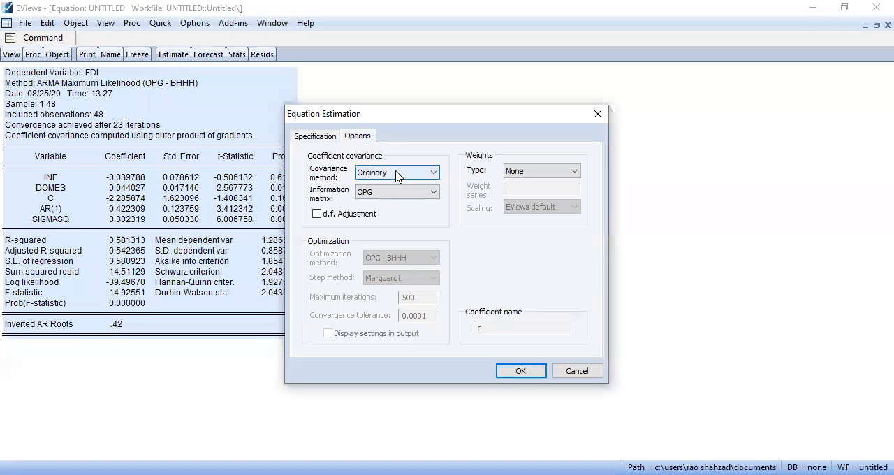
pyautogui.click(399, 173)
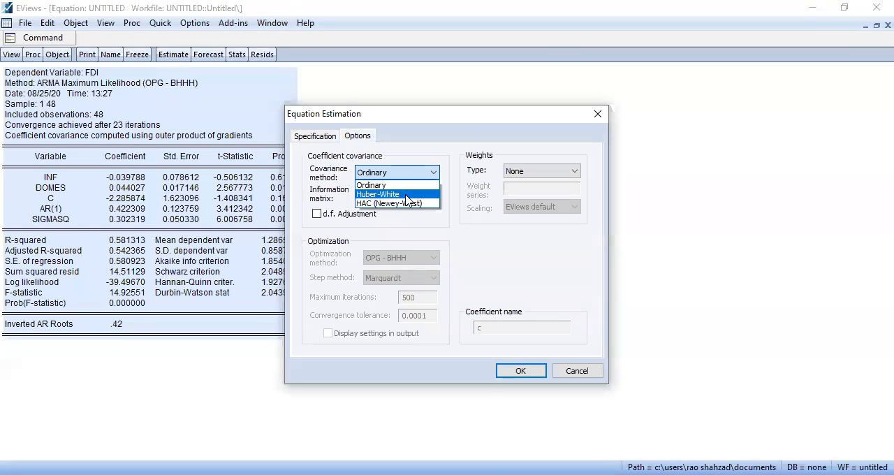
pyautogui.click(406, 195)
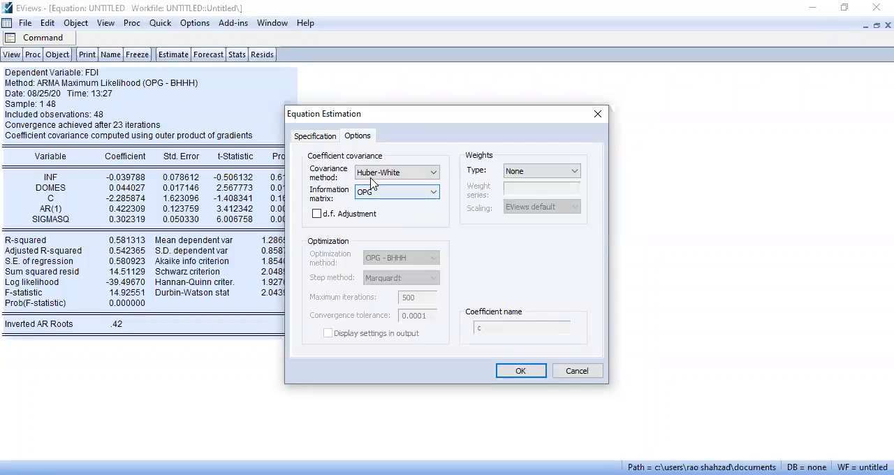
pyautogui.click(519, 371)
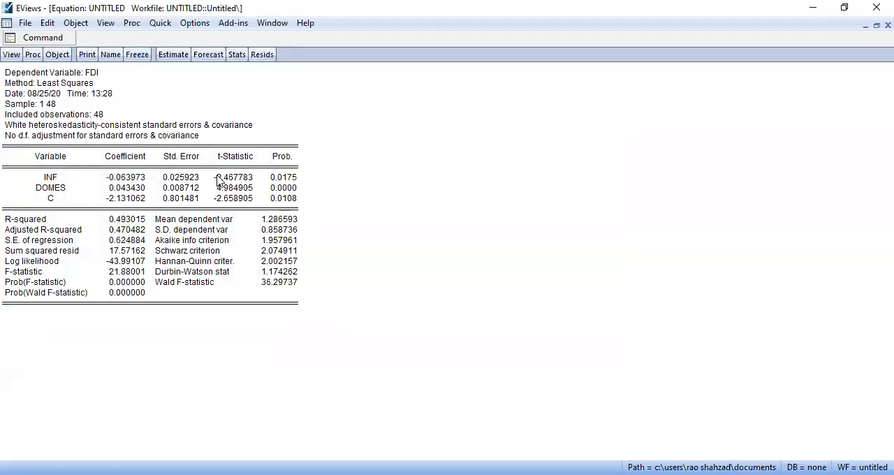
# Check the equation's coefficient covariance options and rerun the estimation with the same settings
pyautogui.click(175, 56)
pyautogui.click(358, 137)
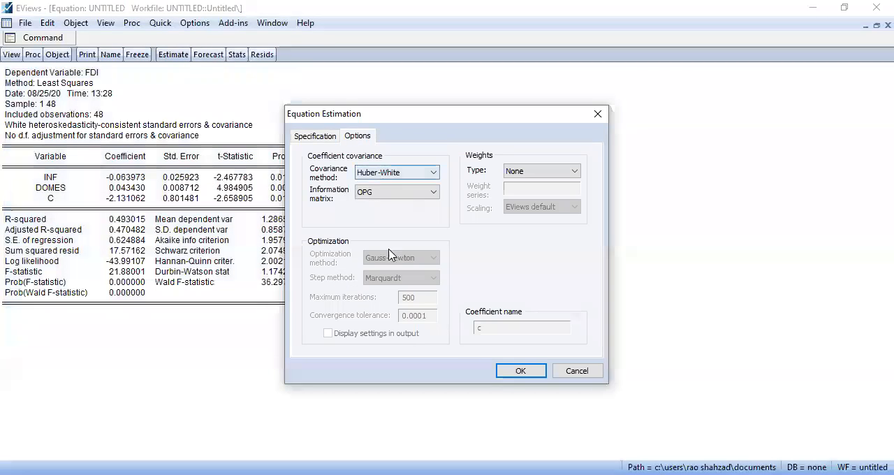
pyautogui.click(506, 371)
# Copy the entire regression output with White heteroskedasticity-consistent standard errors
pyautogui.moveTo(297, 307); pyautogui.dragTo(2, 41)
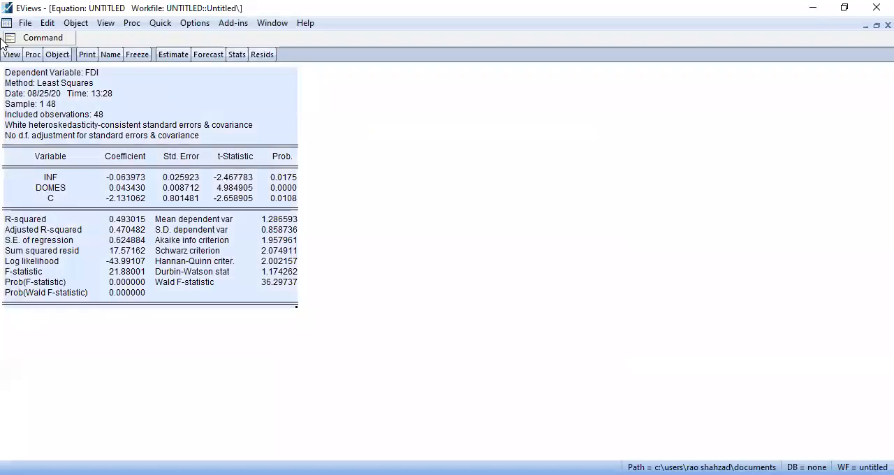
pyautogui.hotkey('ctrl', 'c')
pyautogui.click(409, 300)
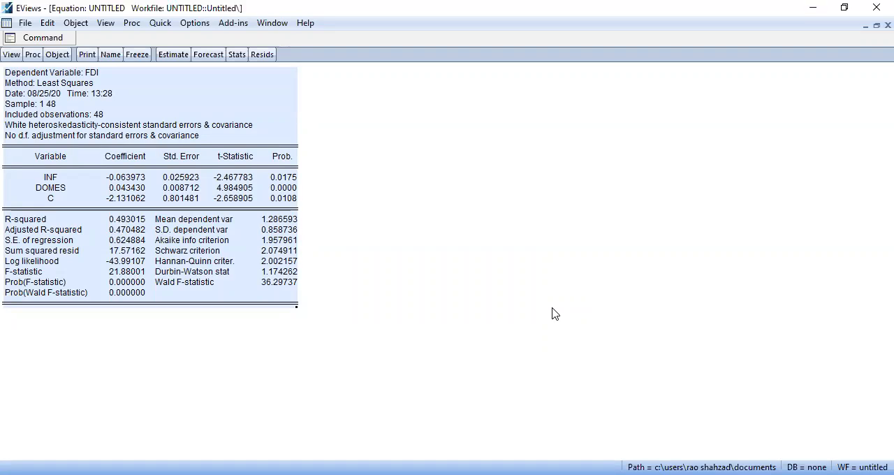
# Re-estimate the fdi inf domes c equation with the covariance method set to HAC (Newey-West)
pyautogui.click(164, 50)
pyautogui.click(350, 210)
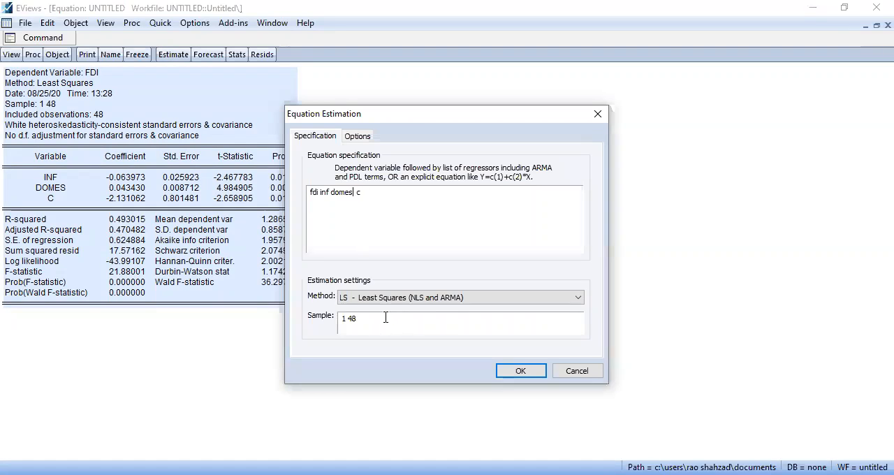
pyautogui.click(357, 137)
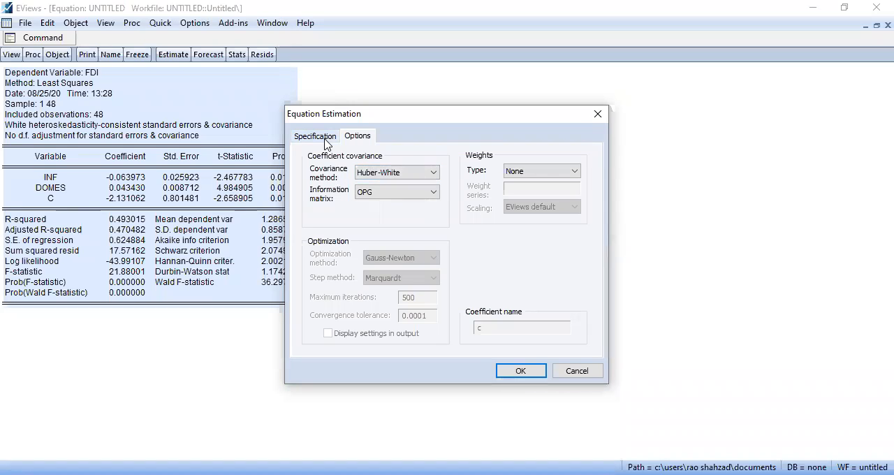
pyautogui.click(366, 177)
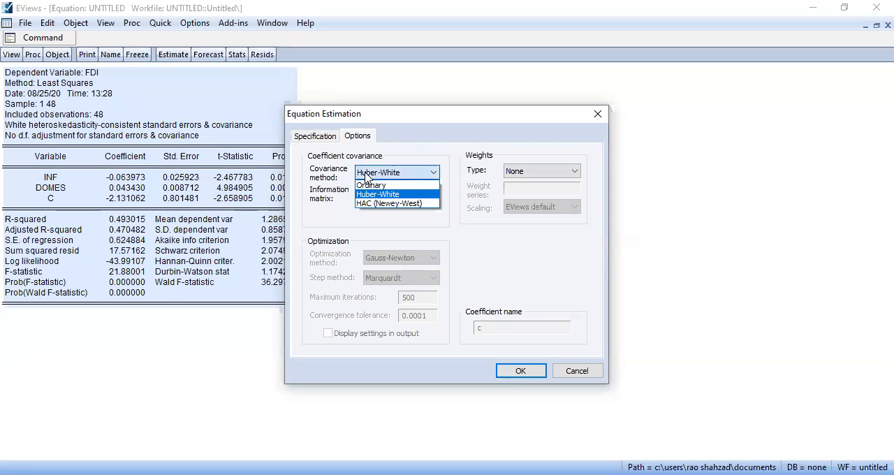
pyautogui.click(430, 204)
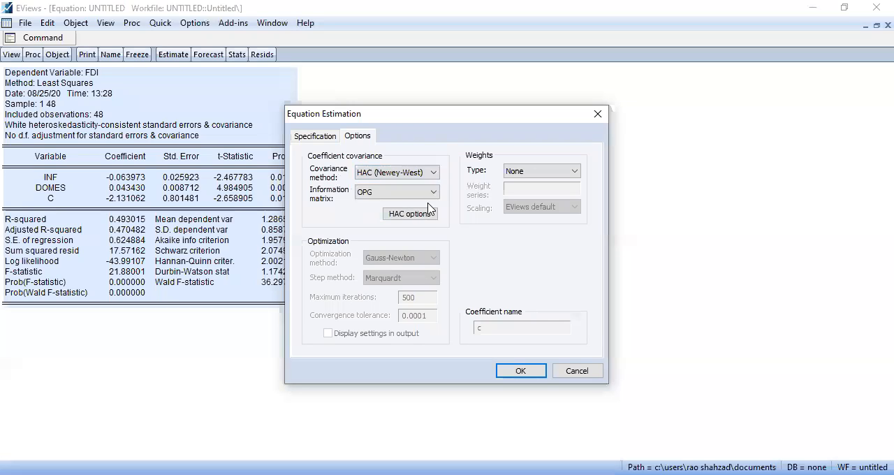
pyautogui.click(321, 138)
pyautogui.click(519, 371)
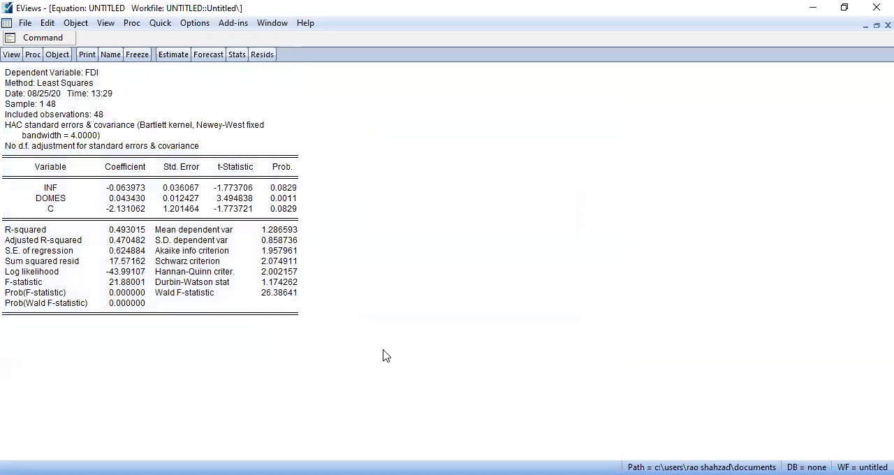
# Copy the entire HAC regression output as text with numbers as displayed, then clear the table selection
pyautogui.moveTo(298, 316); pyautogui.dragTo(1, 69)
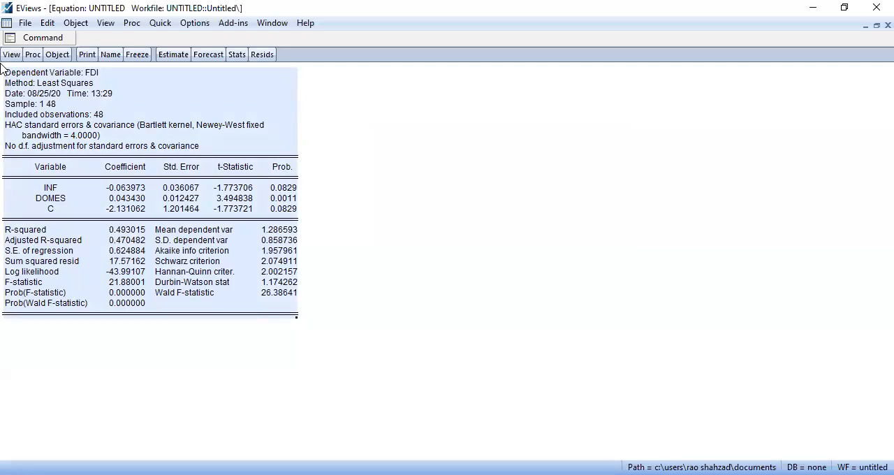
pyautogui.hotkey('ctrl', 'c')
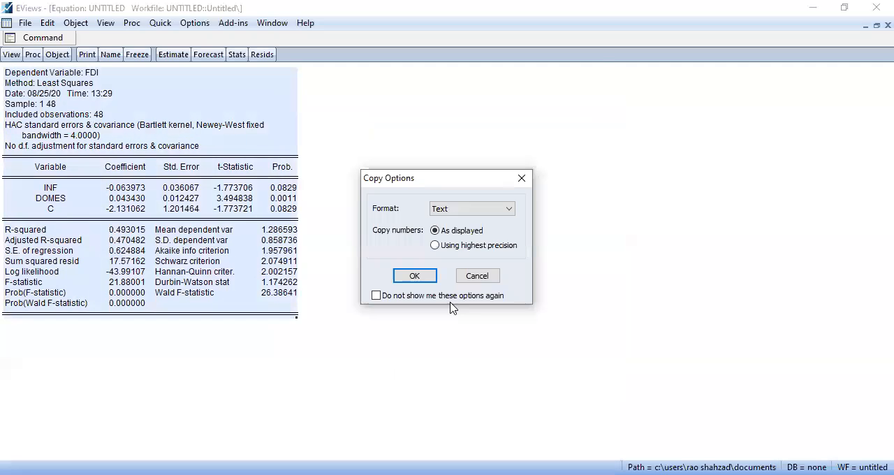
pyautogui.click(412, 277)
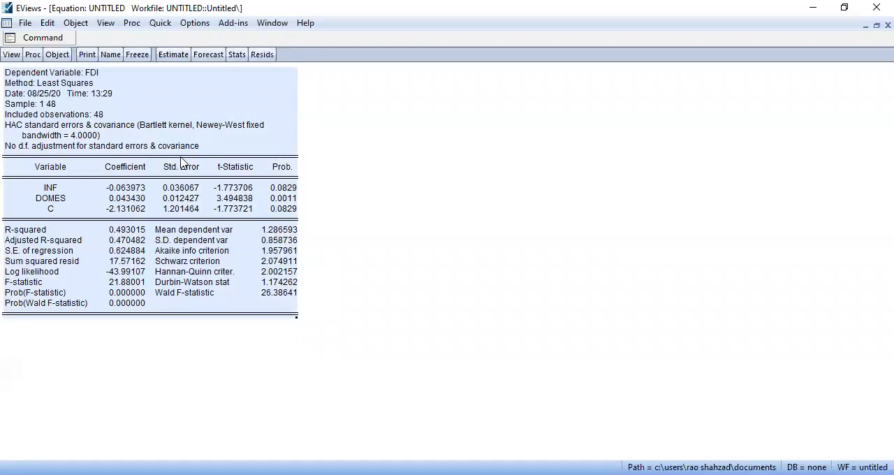
pyautogui.click(24, 132)
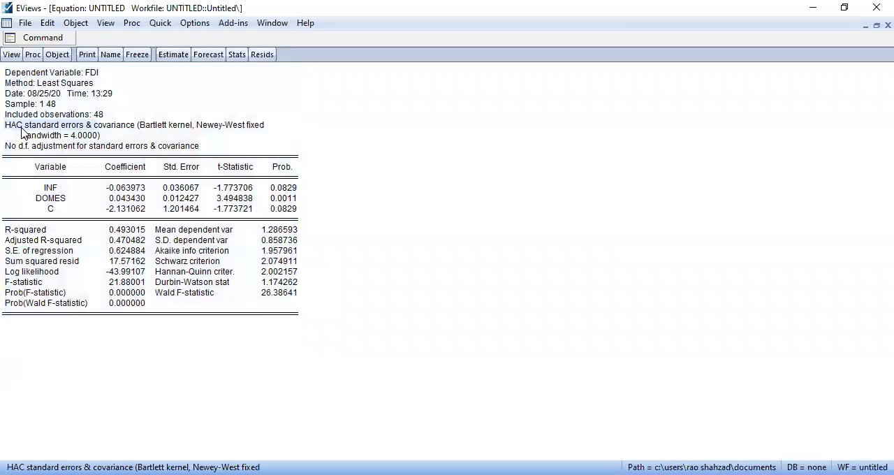